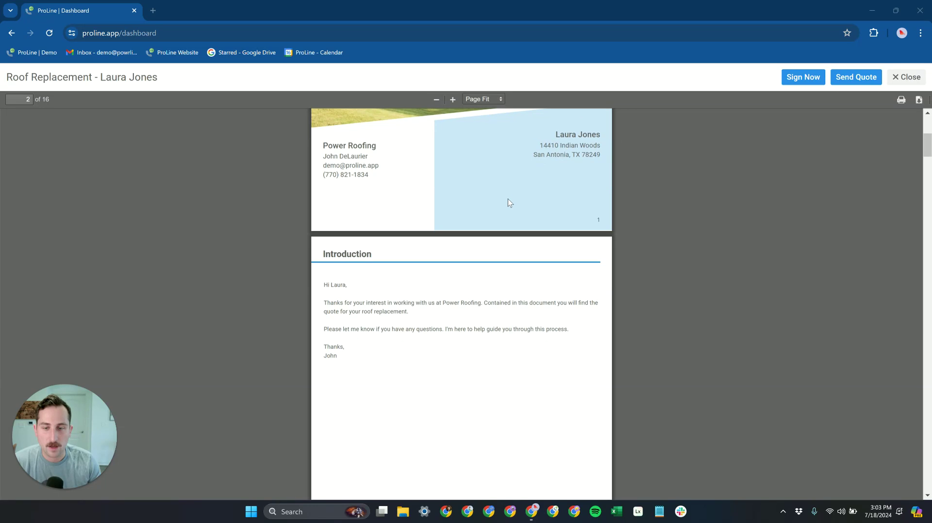
- Review the roof replacement quote preview from the introduction through the options, upgrades, signature page and terms, and return to the cover
scroll(509, 214, "down", 10)
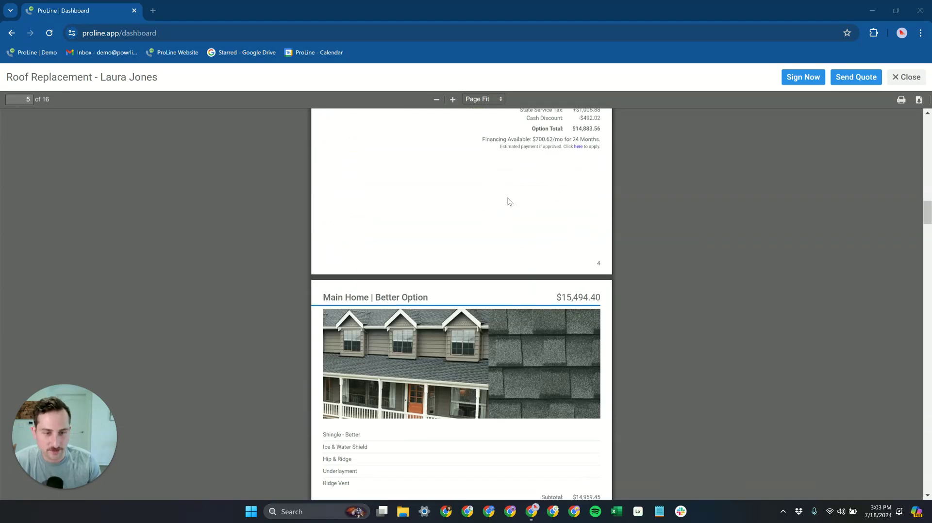
scroll(505, 227, "down", 20)
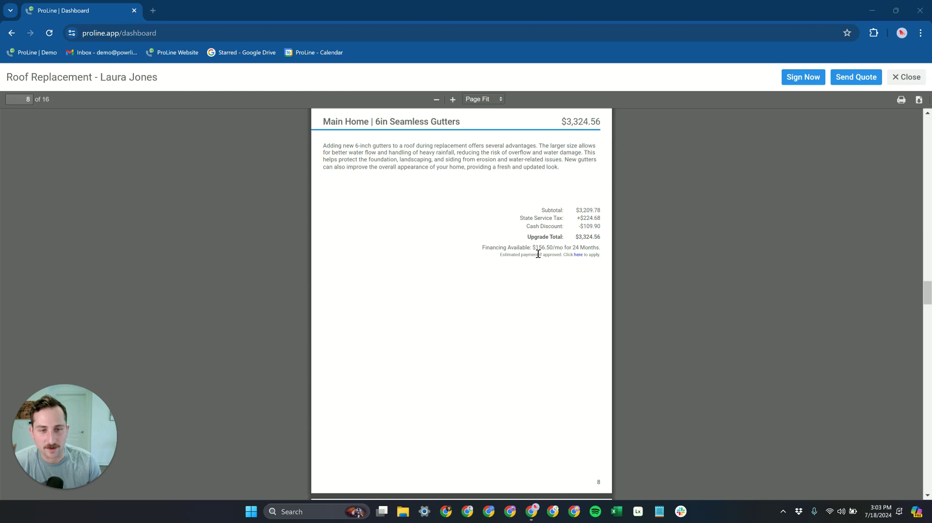
scroll(476, 252, "down", 1)
scroll(495, 233, "down", 20)
scroll(488, 223, "down", 20)
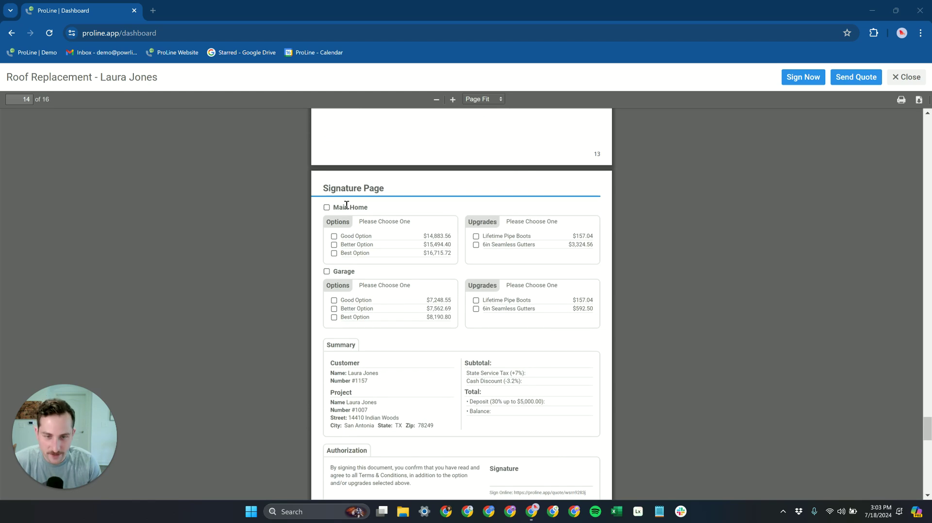
scroll(313, 229, "down", 1)
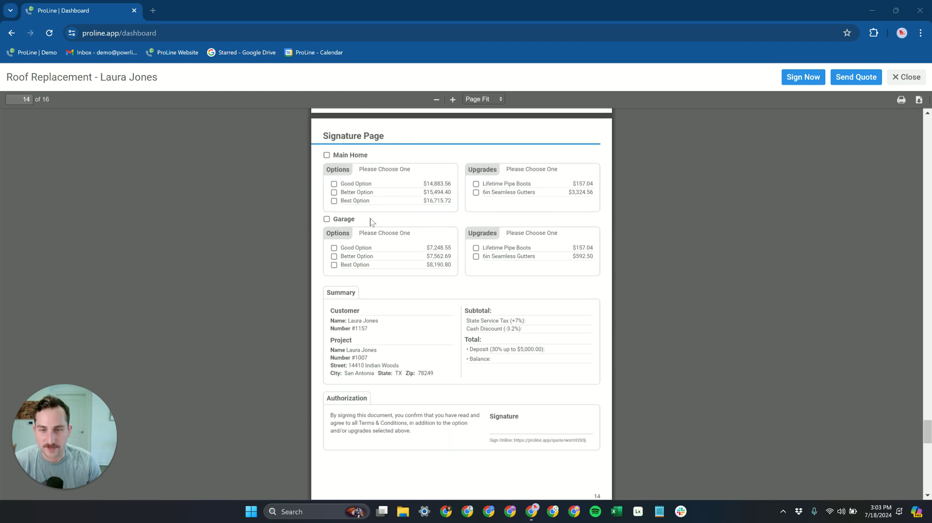
scroll(413, 279, "down", 1)
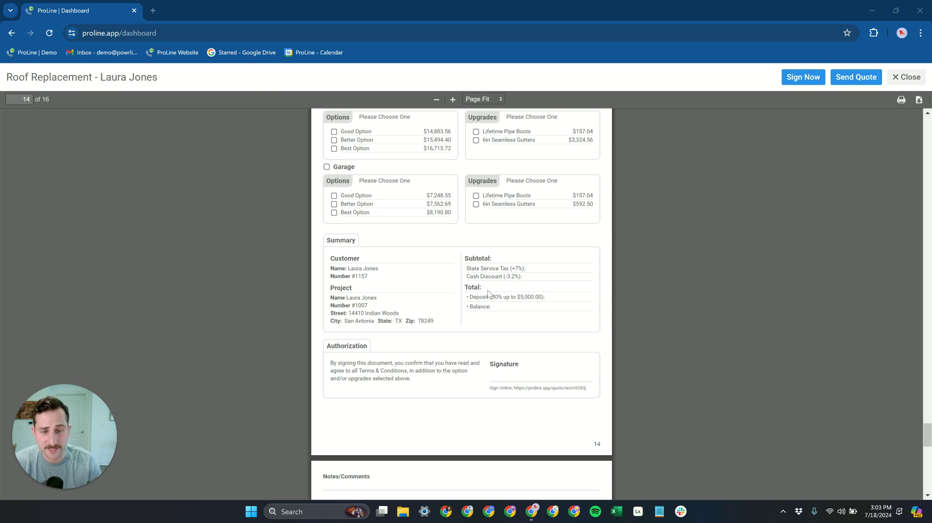
scroll(459, 292, "down", 4)
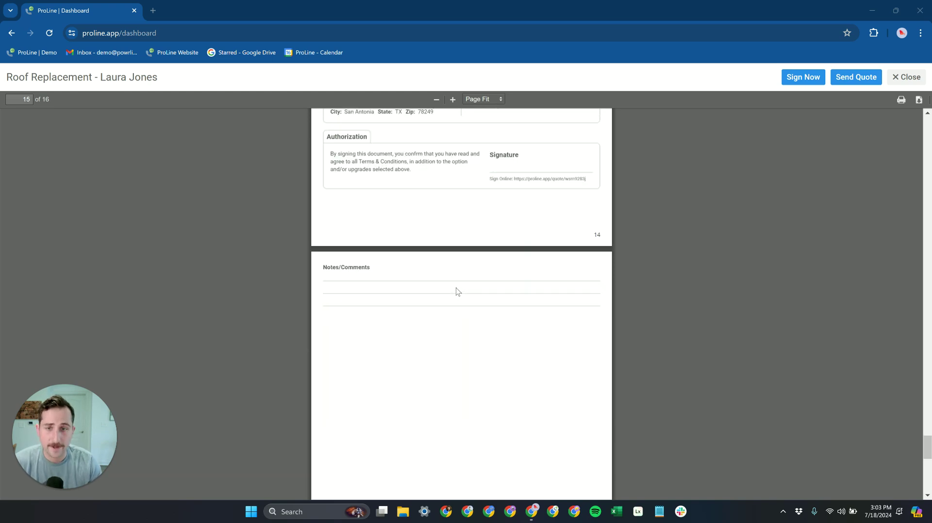
scroll(457, 291, "down", 3)
scroll(456, 291, "up", 5)
scroll(454, 344, "down", 2)
scroll(455, 344, "down", 10)
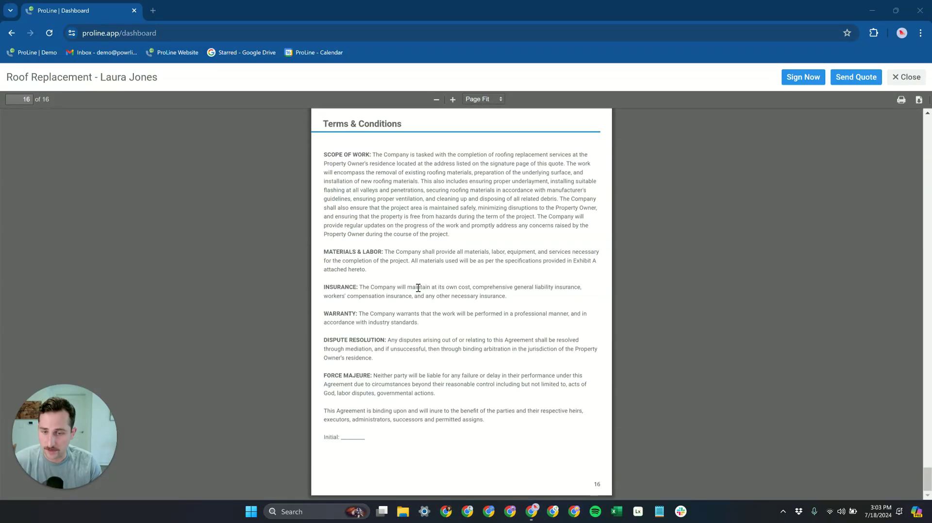
scroll(418, 289, "up", 1)
scroll(427, 316, "down", 1)
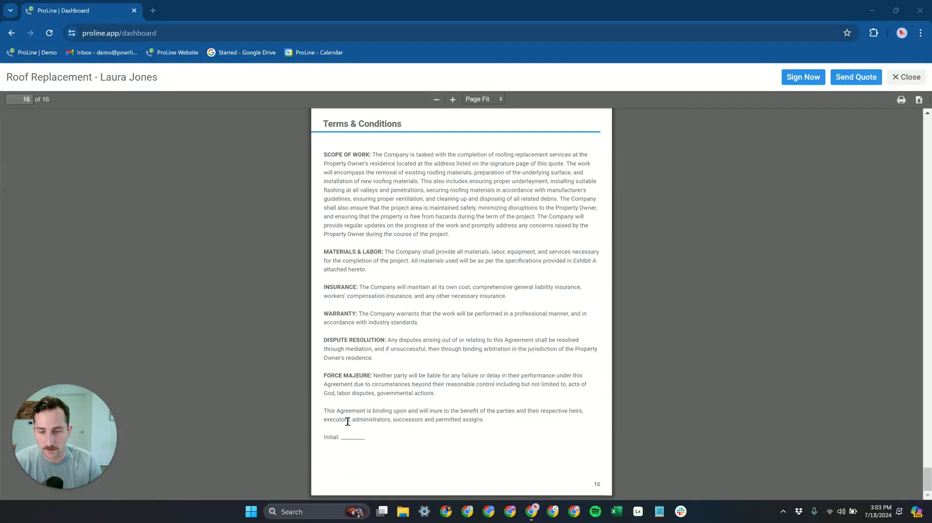
scroll(447, 345, "up", 10)
scroll(482, 343, "up", 5)
left_click_drag(927, 386, 925, 133)
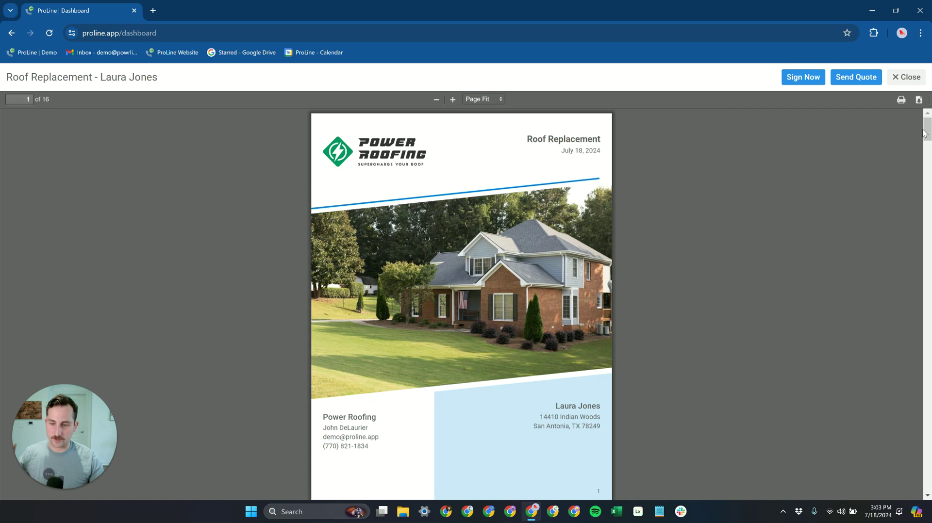
- Close the quote preview and open the measurement reports of the same project
left_click(901, 79)
left_click(749, 114)
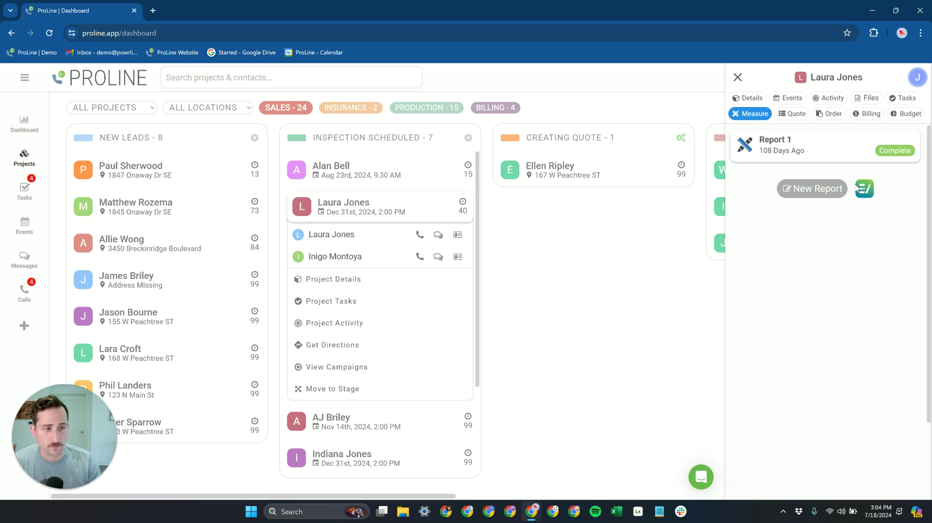
- Create a new blank measurement report for the project
left_click(810, 189)
left_click(486, 201)
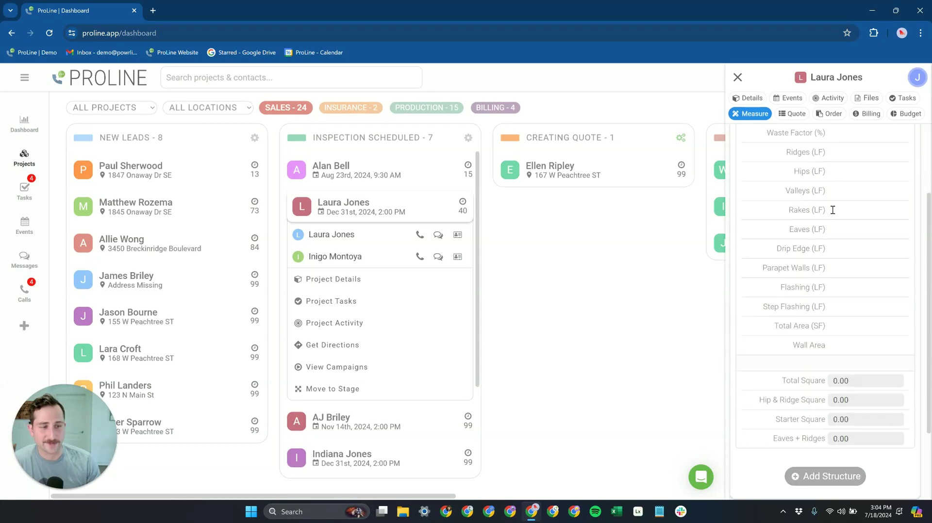
- Examine the blank structure's measurement fields, calculated squares and the options for adding structures or reports
scroll(834, 156, "down", 2)
scroll(847, 388, "down", 3)
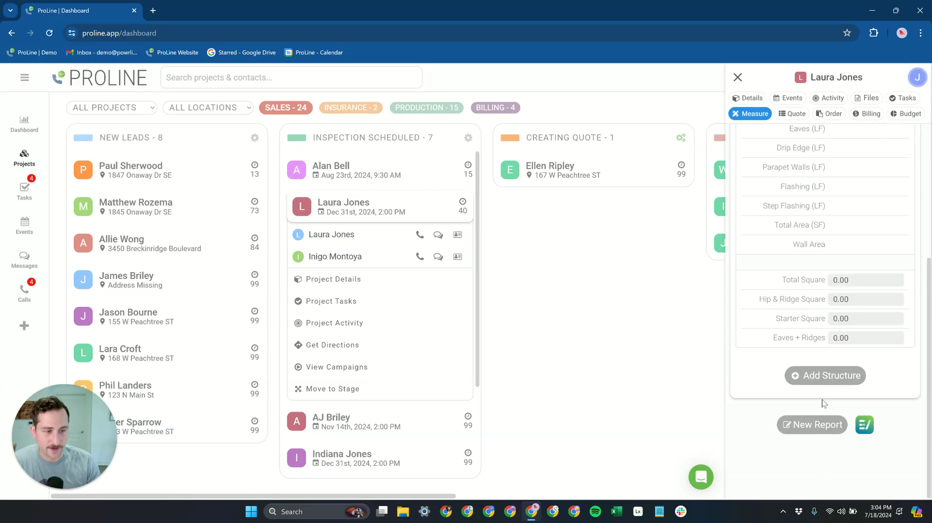
scroll(831, 345, "up", 2)
scroll(829, 342, "up", 2)
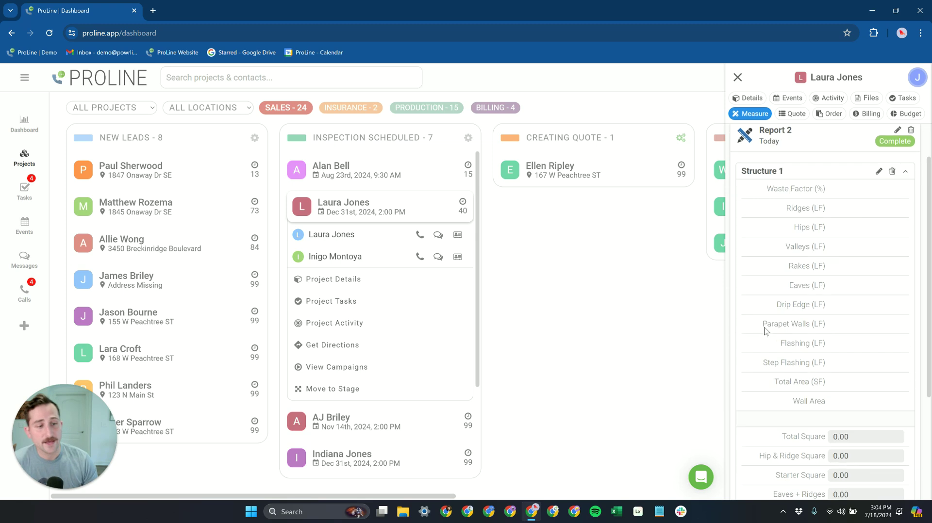
scroll(816, 334, "down", 2)
scroll(810, 391, "down", 2)
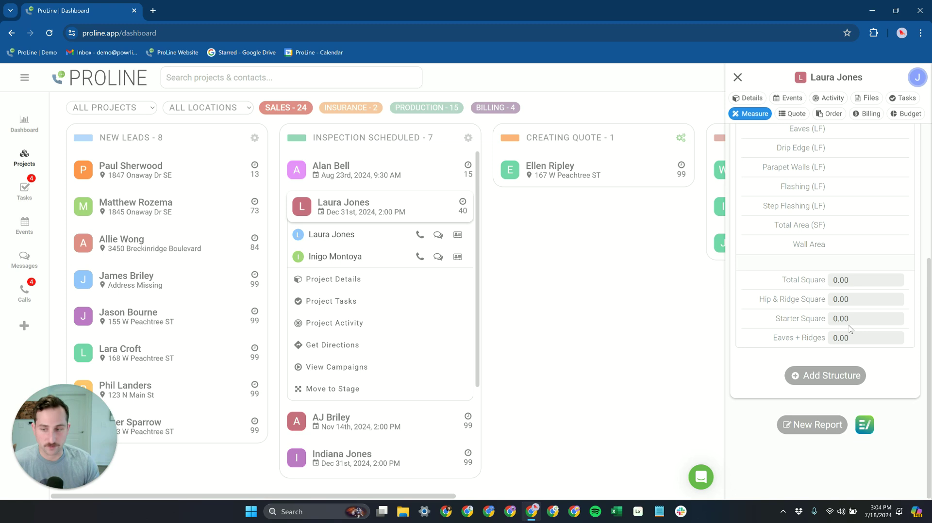
scroll(815, 330, "up", 1)
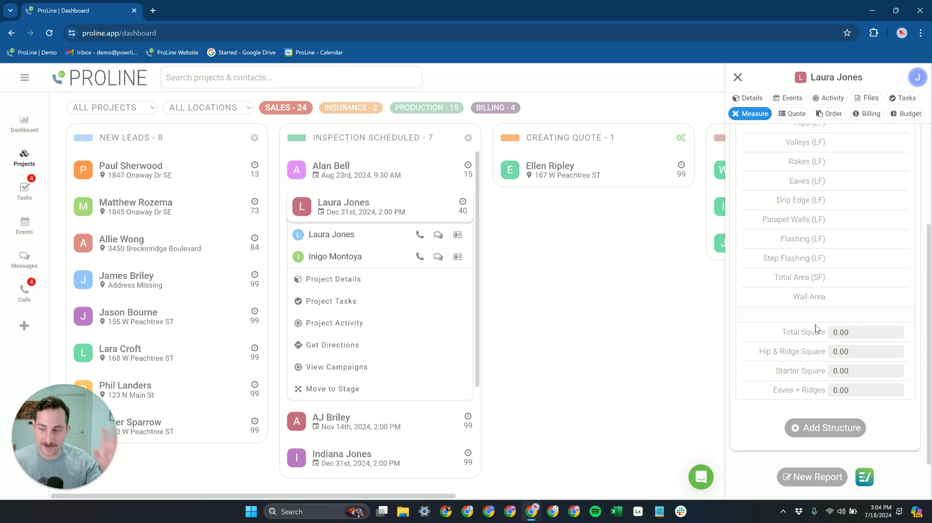
scroll(782, 346, "up", 2)
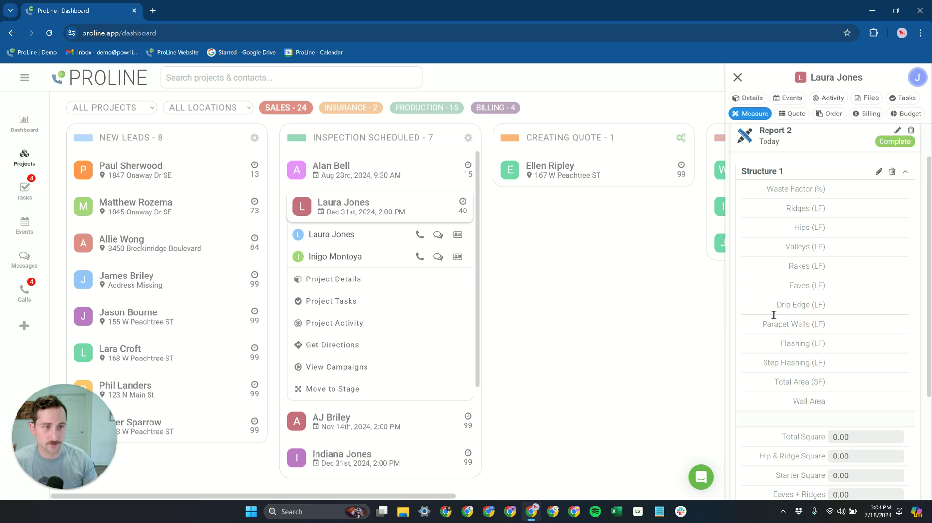
scroll(774, 314, "up", 1)
- Delete the blank Report 2 from the project's measurements
left_click(912, 179)
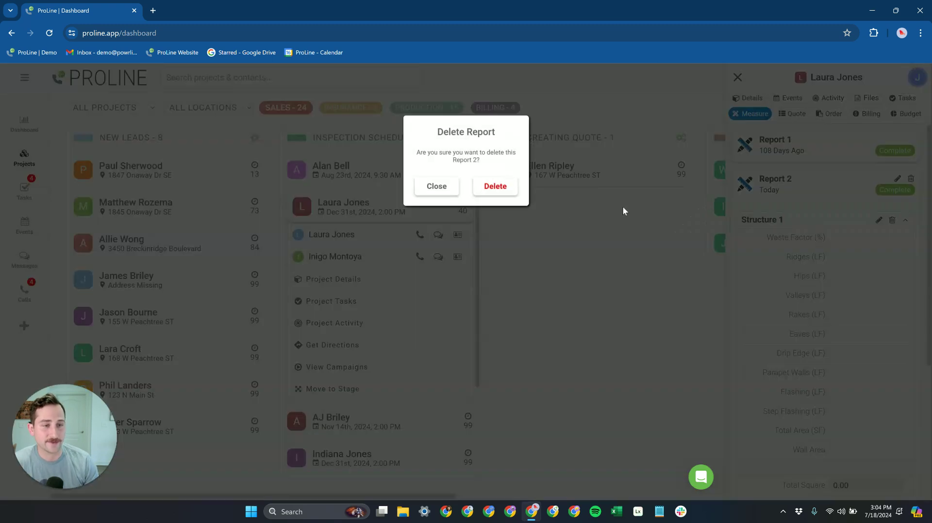
left_click(500, 191)
- Examine the Main Home and Garage measurements in Report 1, and collapse the Garage structure
left_click(795, 153)
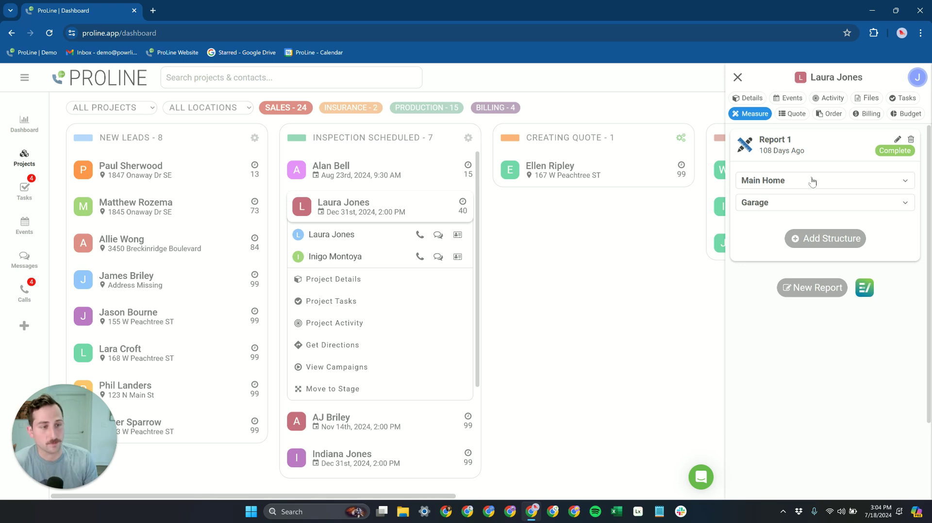
left_click(796, 187)
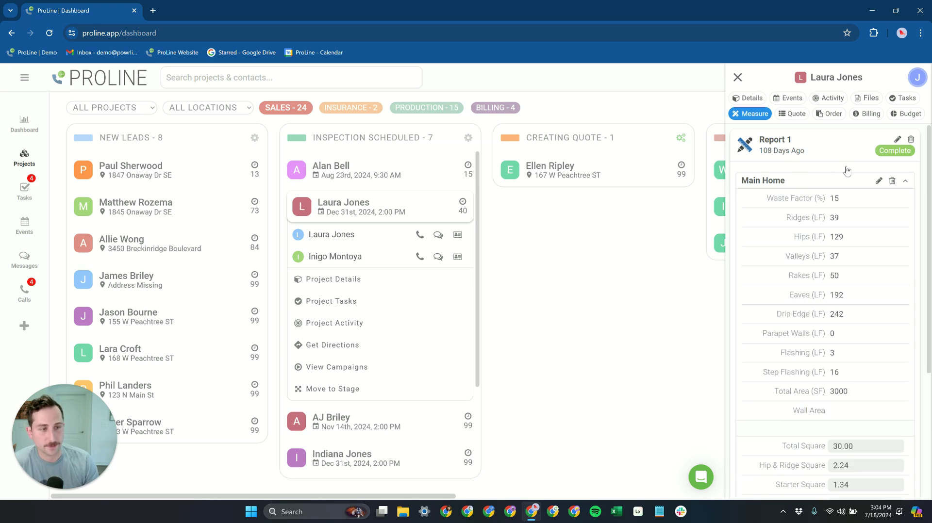
scroll(817, 292, "down", 3)
left_click(779, 372)
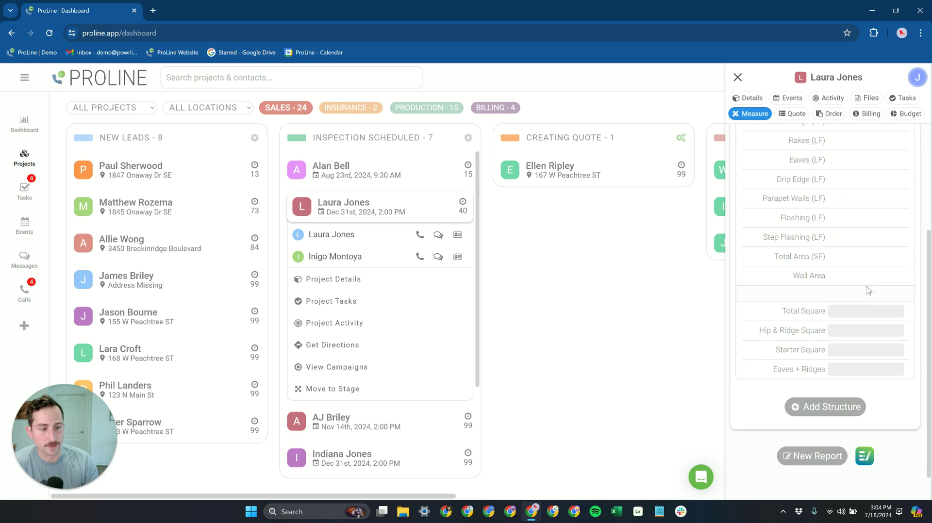
scroll(846, 366, "down", 4)
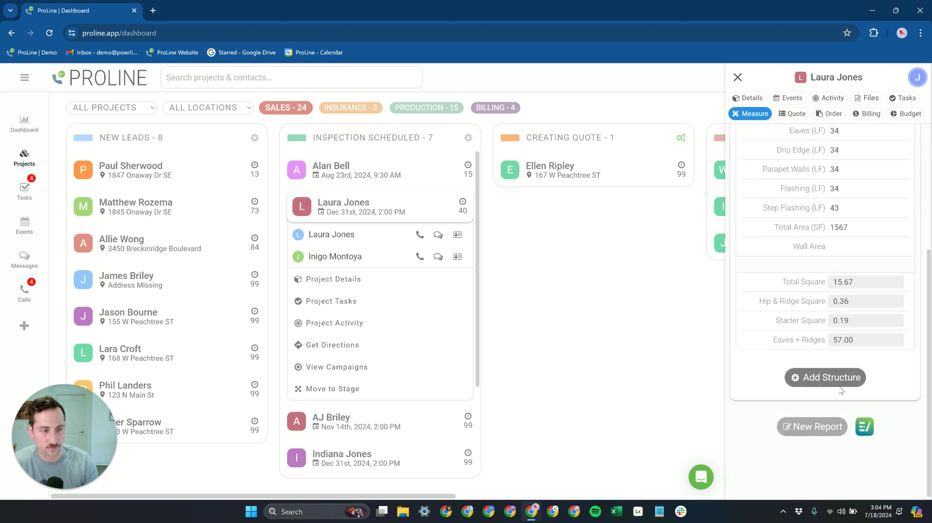
scroll(841, 340, "up", 3)
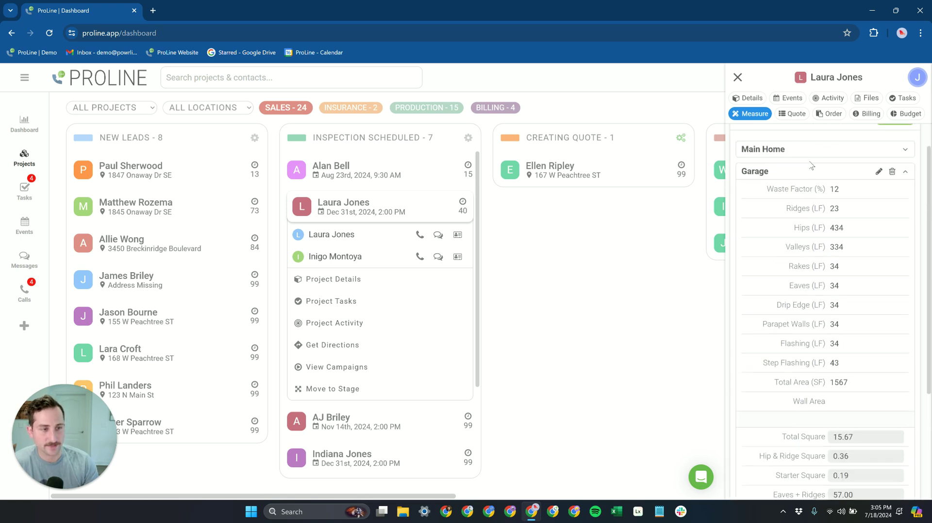
scroll(851, 381, "down", 2)
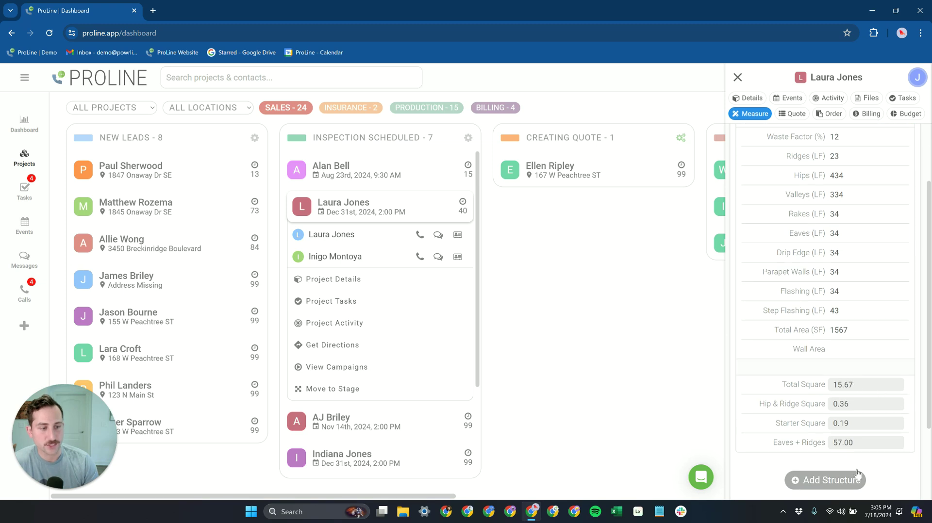
scroll(845, 412, "up", 3)
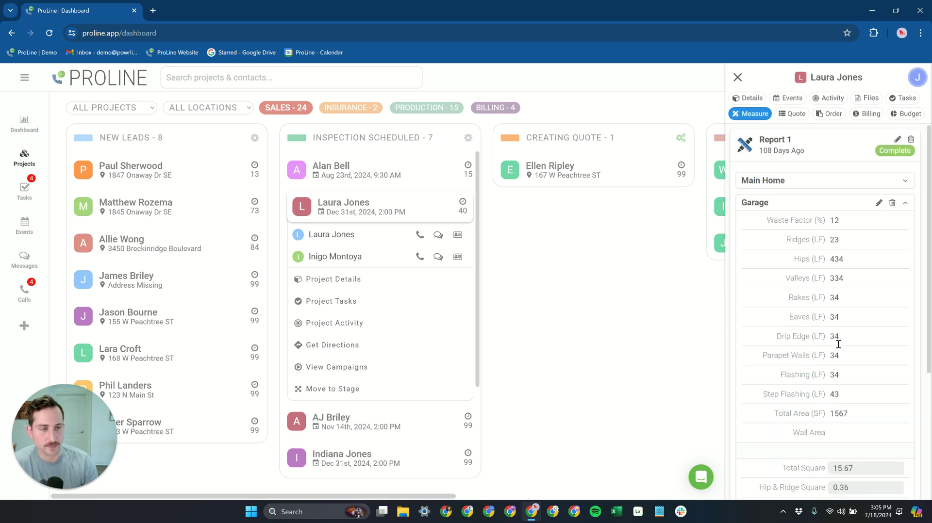
left_click(802, 206)
left_click(832, 203)
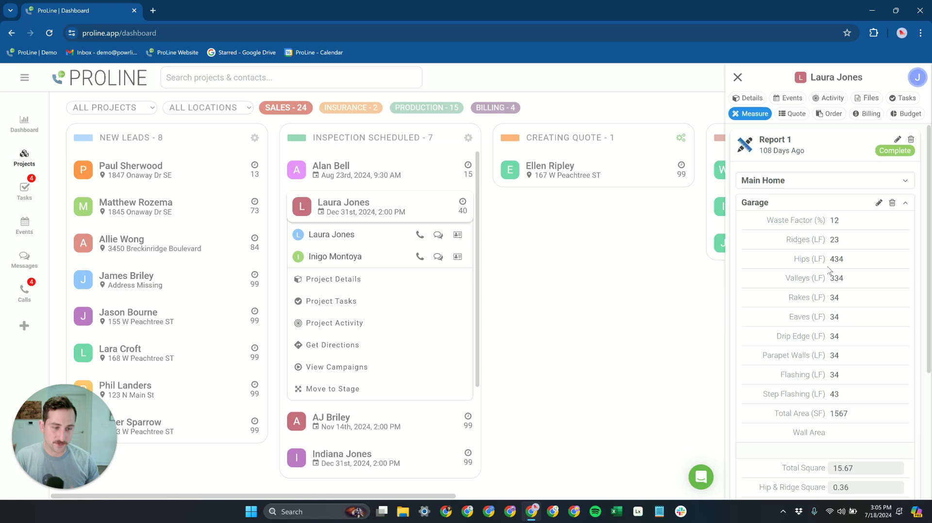
left_click(817, 208)
- Create a new quote from the Roof Replacement - Detailed Pricing (Multi-Option) template, using the Main Home and Garage structures of Report 1
left_click(793, 116)
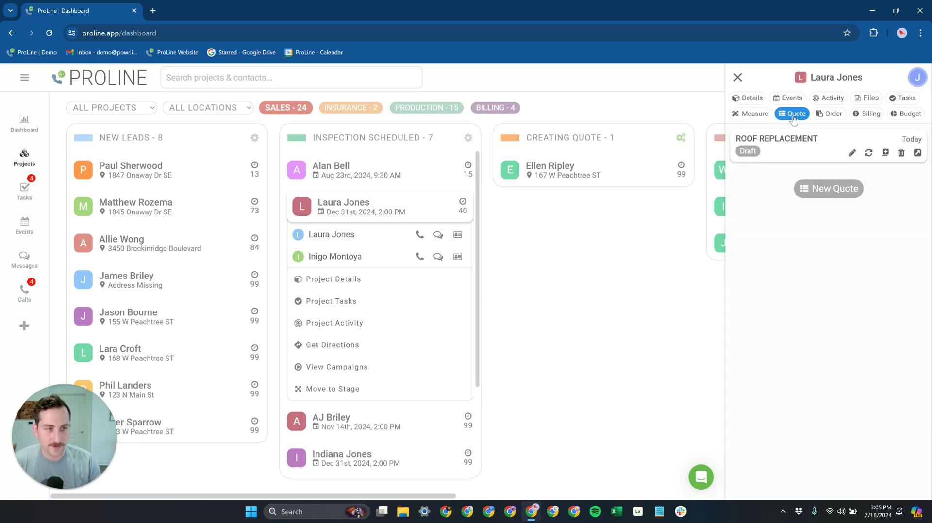
left_click(826, 190)
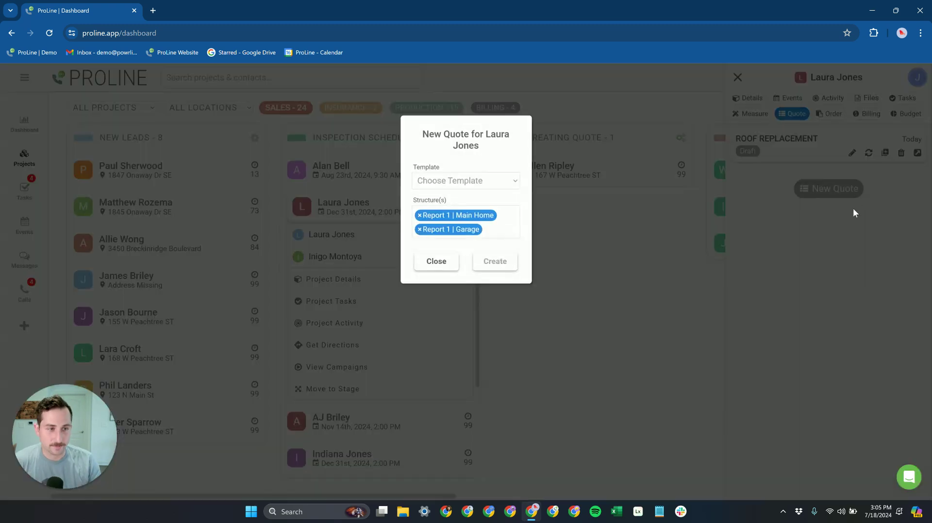
left_click(487, 183)
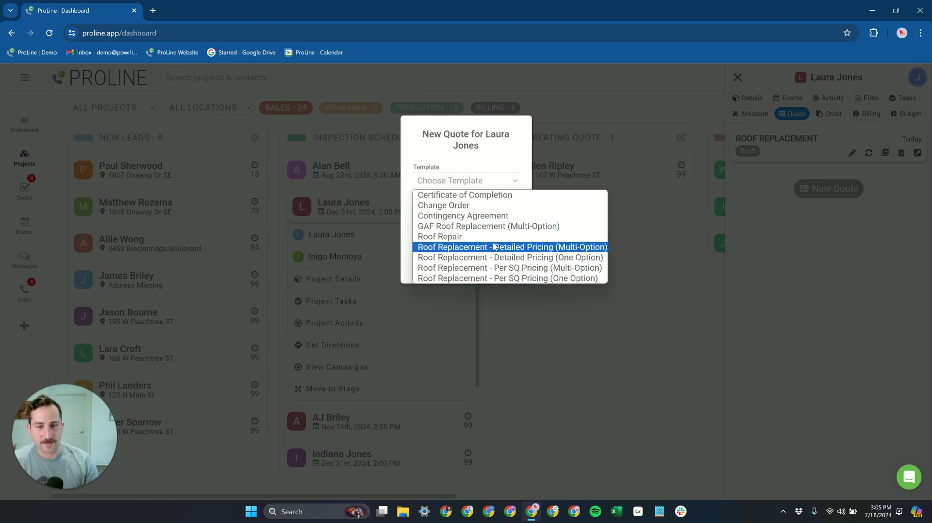
left_click(567, 249)
left_click(469, 184)
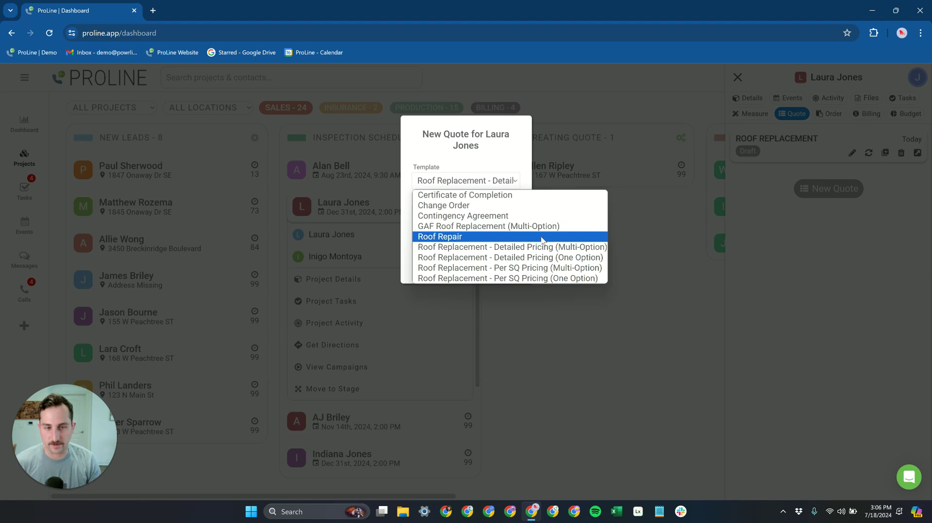
left_click(517, 248)
left_click(494, 267)
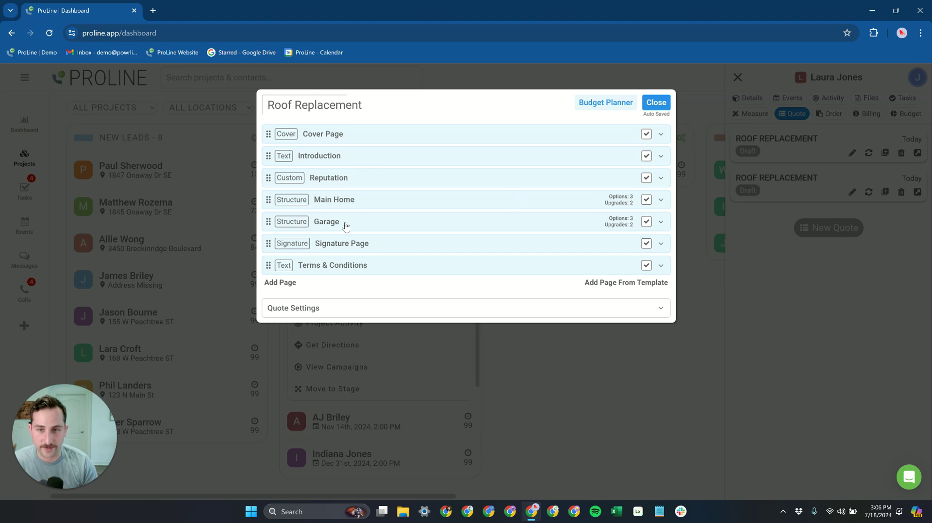
- Expand the quote's Main Home structure and examine its material and labor line items with their costs, quantities and prices
left_click(331, 204)
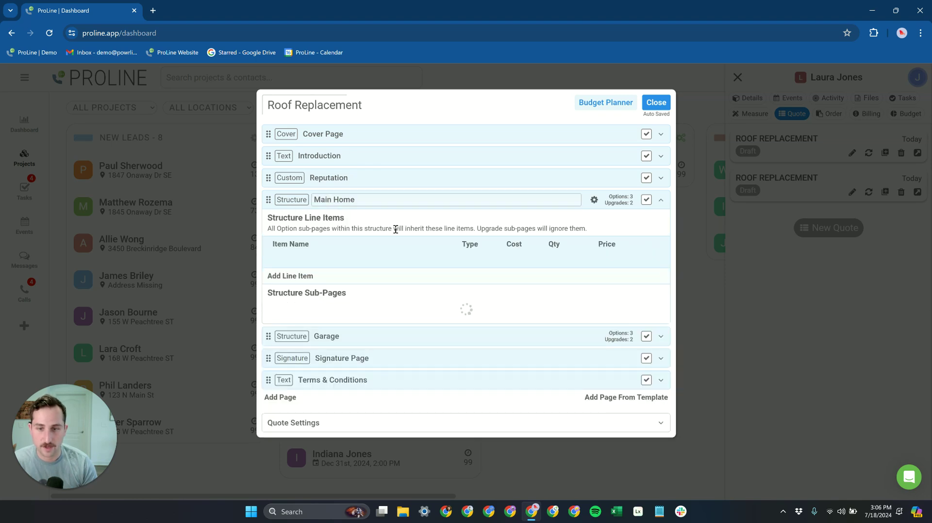
scroll(503, 222, "down", 1)
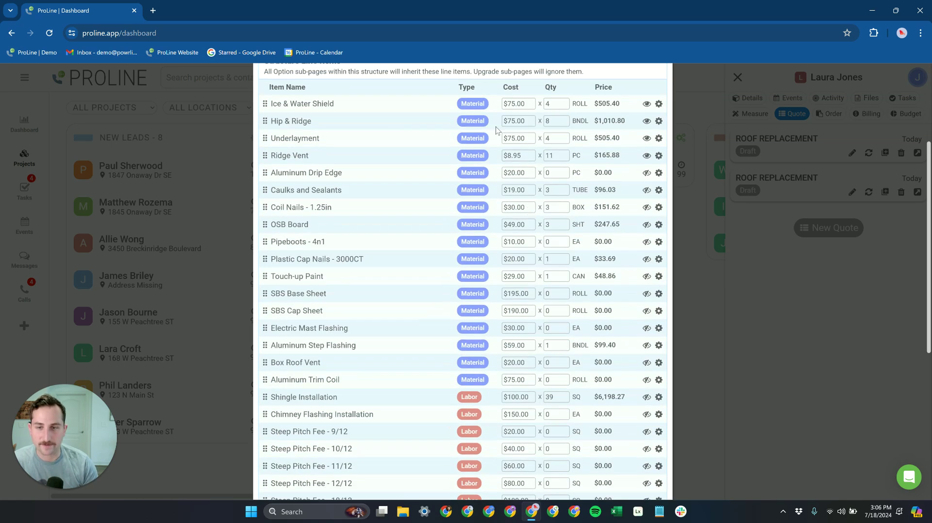
scroll(534, 375, "down", 2)
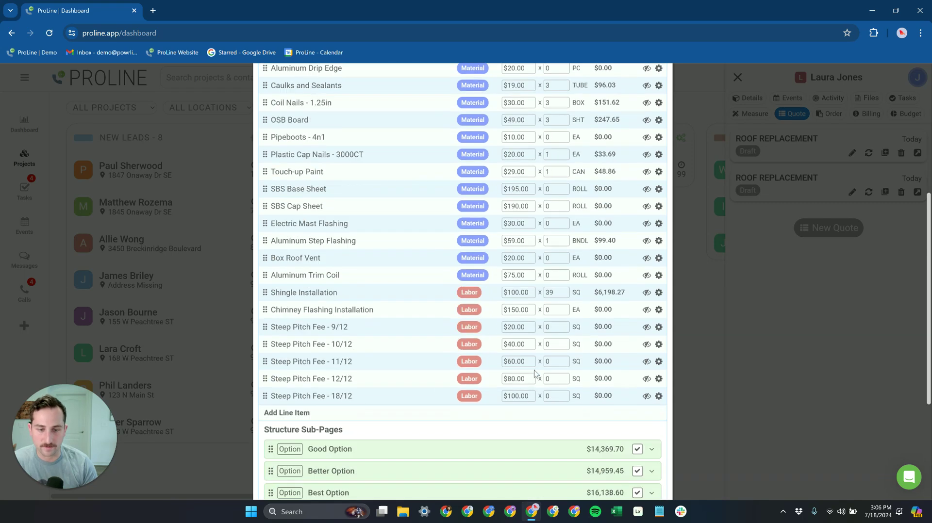
scroll(458, 359, "up", 2)
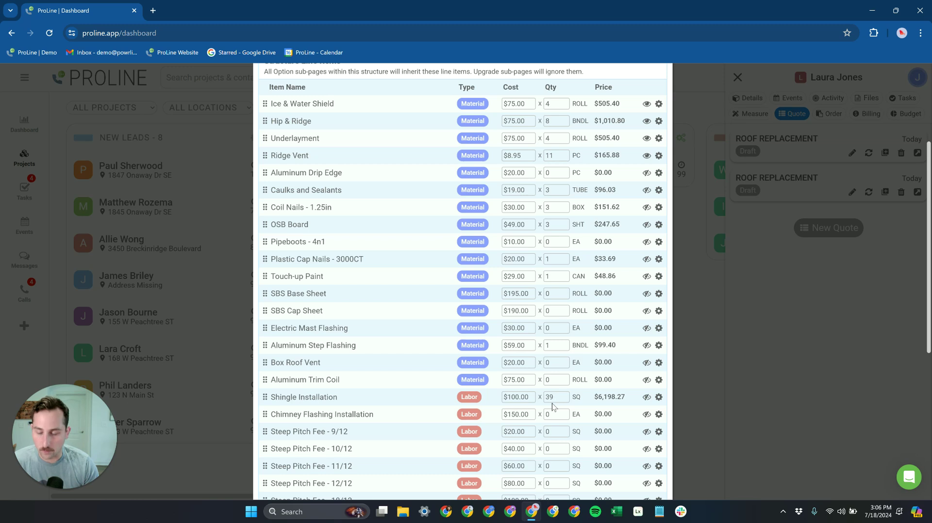
scroll(546, 372, "down", 2)
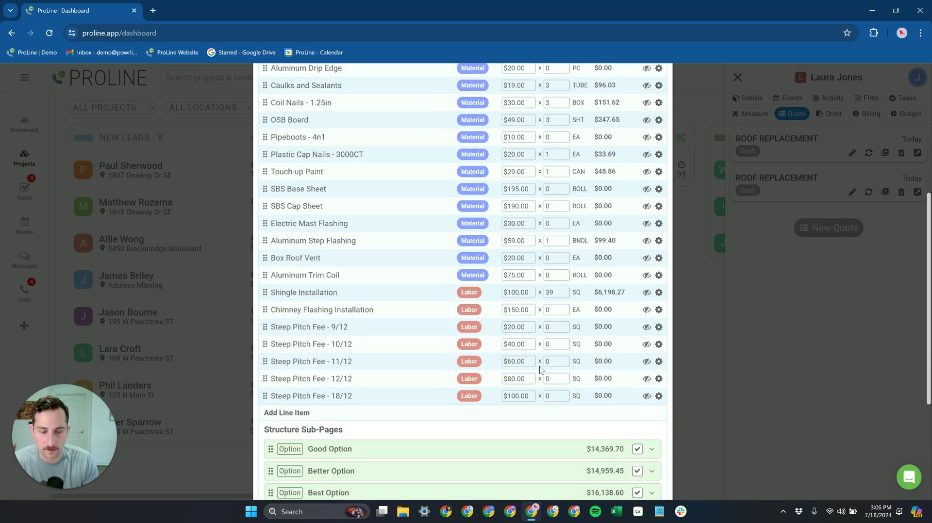
- Expand the Main Home's Good Option, examine its shingle line item and inherited structure line items, and collapse it
scroll(534, 359, "down", 3)
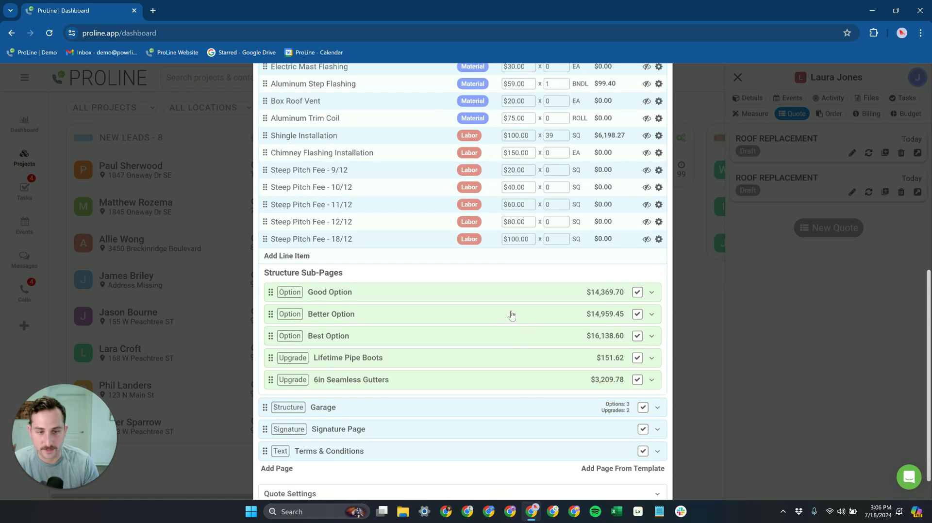
left_click(356, 300)
scroll(305, 360, "down", 2)
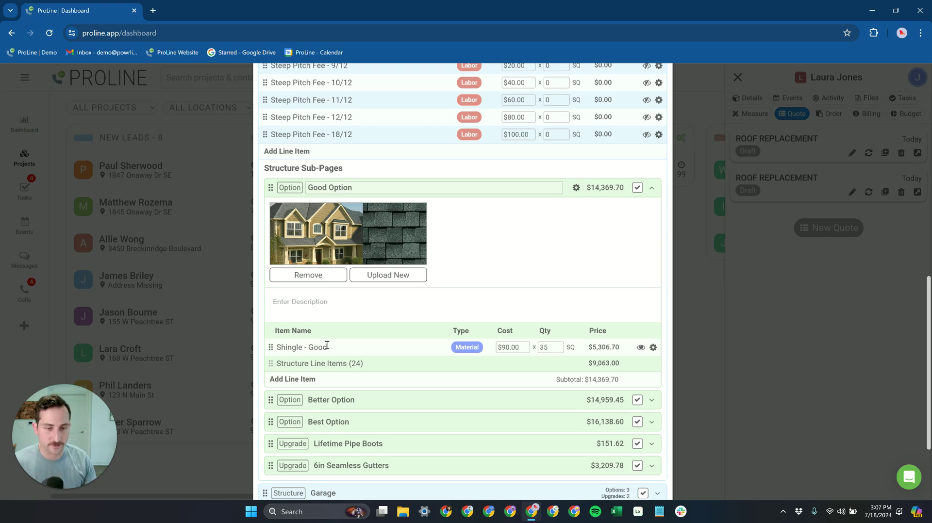
scroll(369, 350, "down", 1)
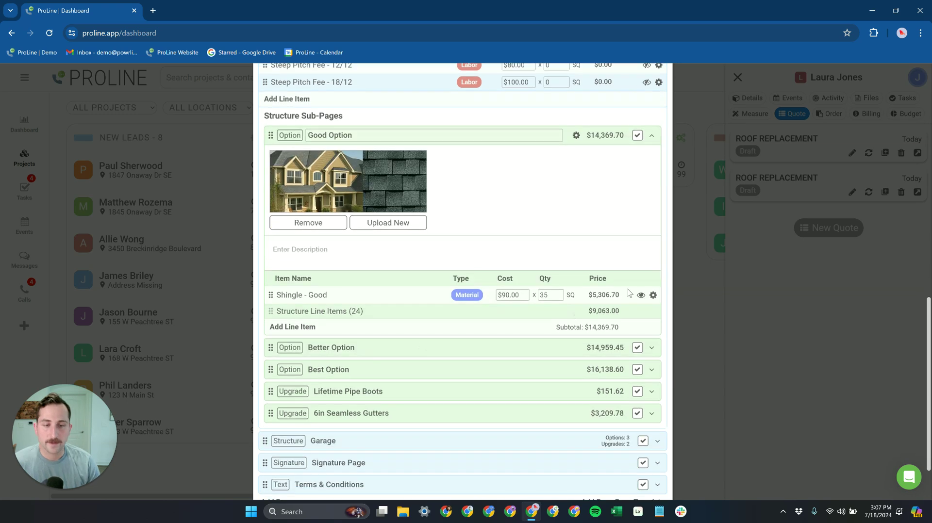
left_click(652, 136)
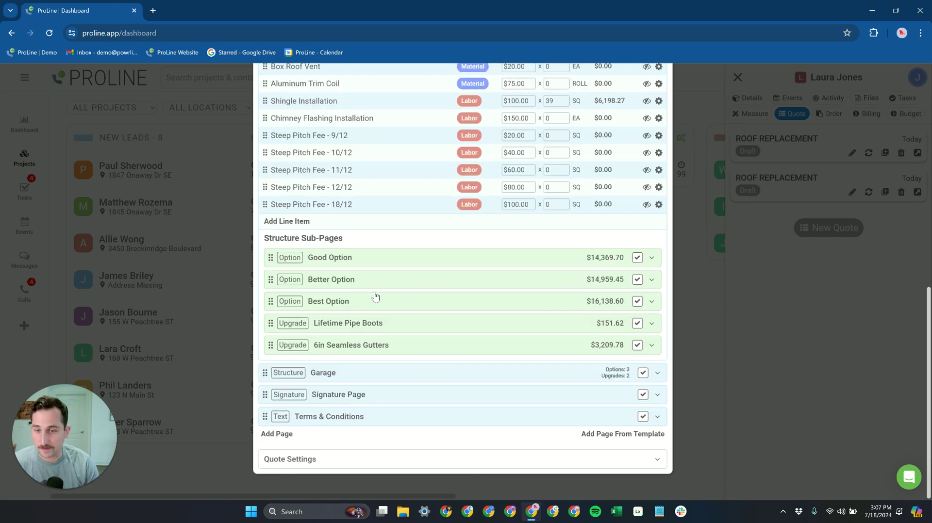
- Review the quantities of the Main Home's structure line items, including the steep pitch fees, and its sub-pages
scroll(445, 290, "up", 10)
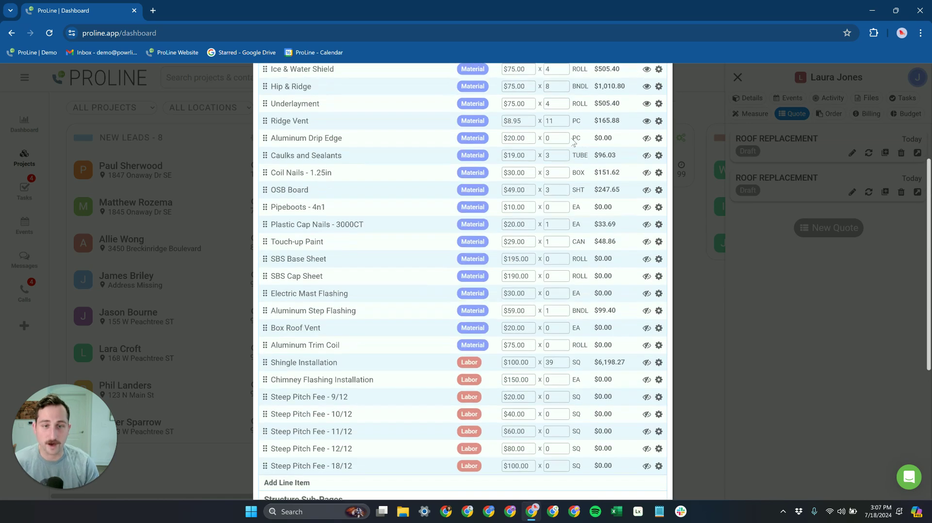
scroll(571, 167, "down", 2)
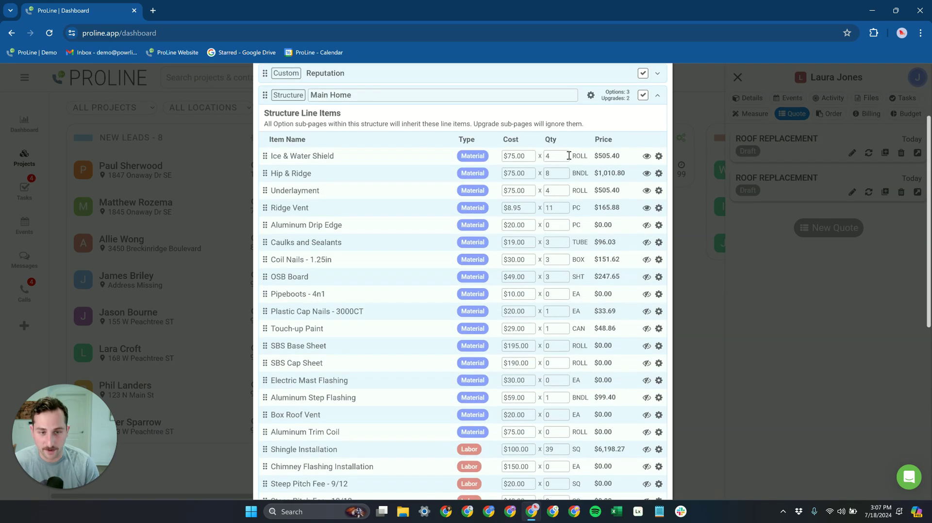
scroll(552, 335, "down", 7)
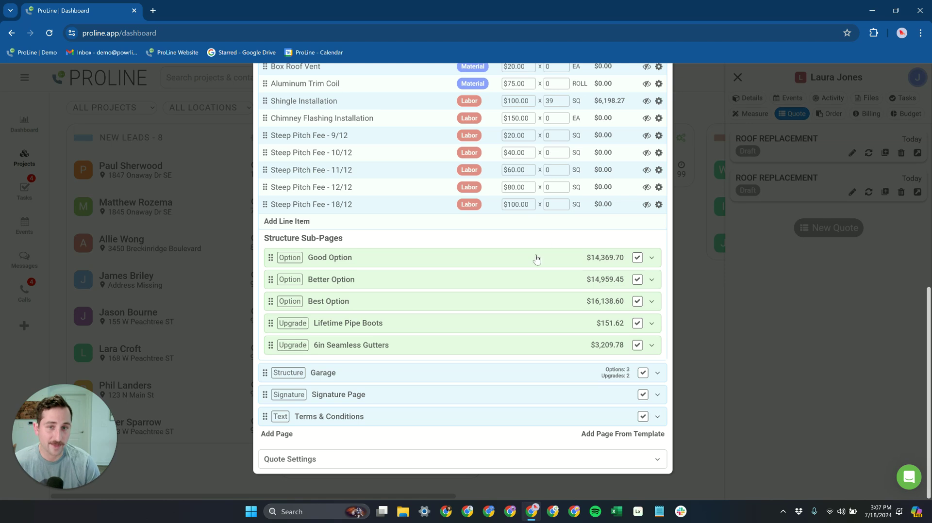
scroll(537, 258, "up", 1)
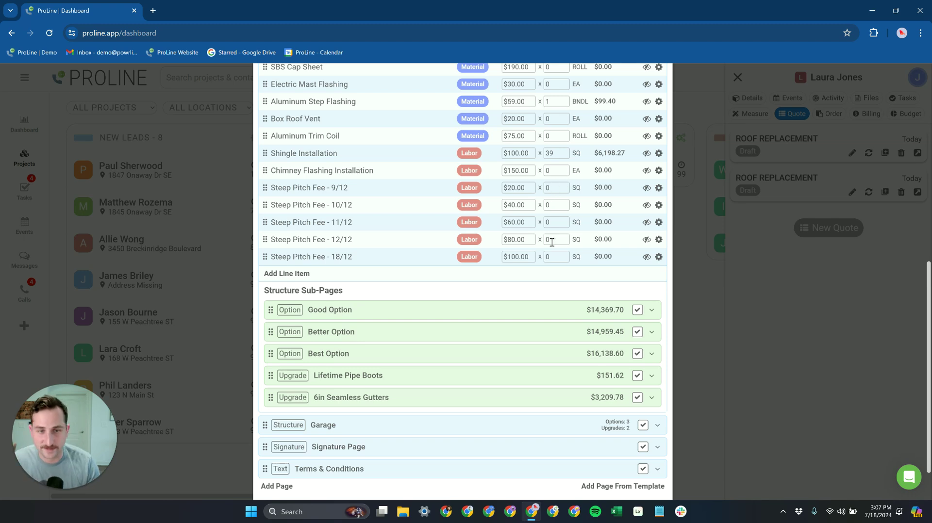
left_click(546, 257)
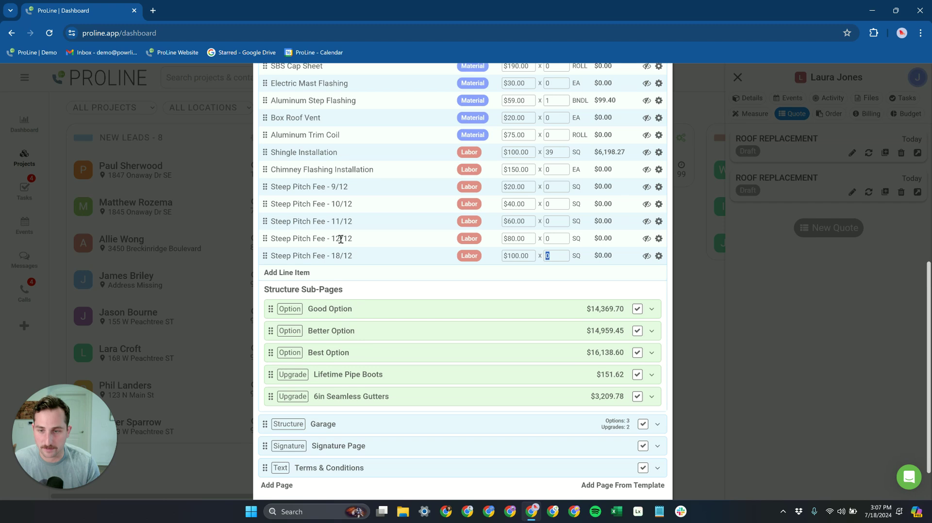
scroll(343, 240, "down", 2)
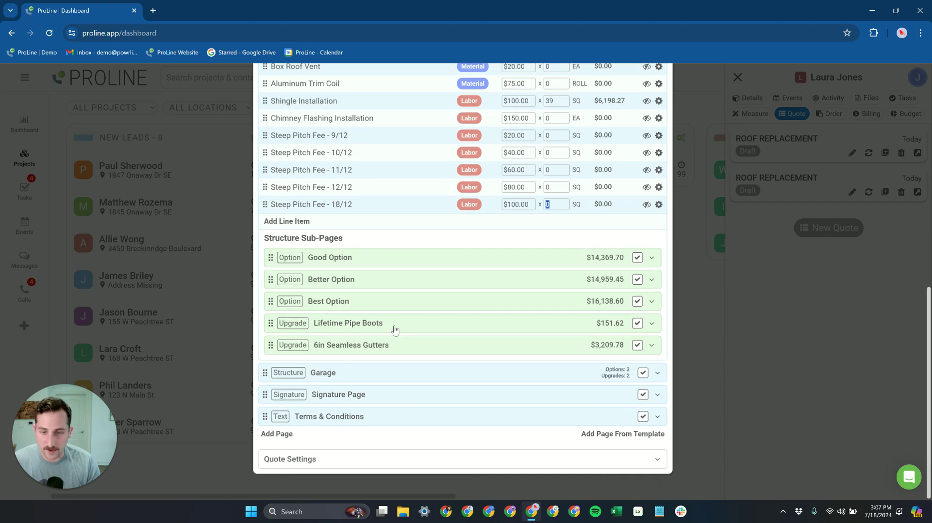
- Examine the descriptions of the Main Home's Lifetime Pipe Boots and 6in Seamless Gutters upgrades, collapsing each one
left_click(479, 324)
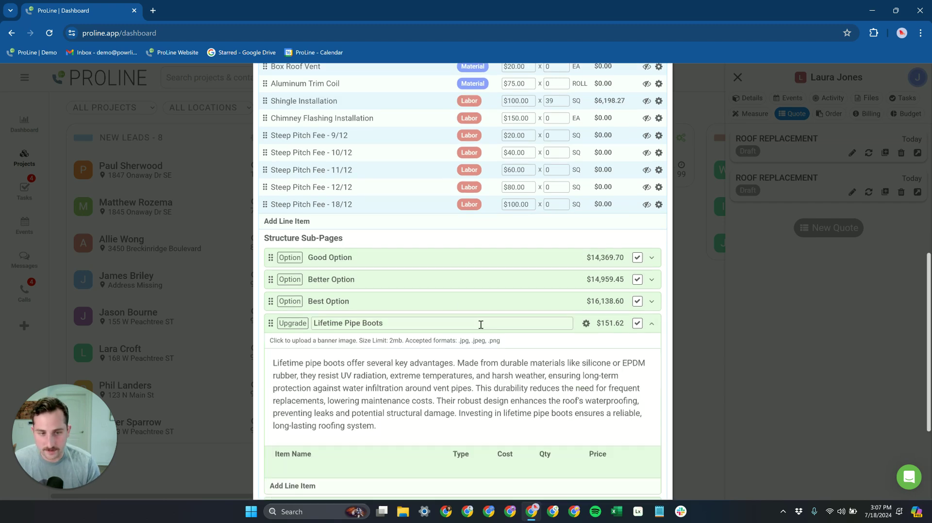
left_click(651, 324)
left_click(536, 346)
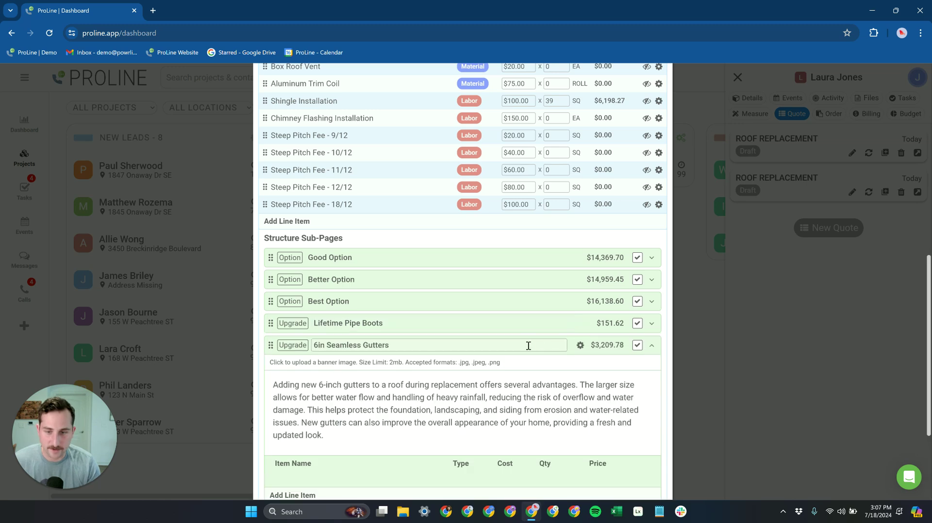
left_click(652, 346)
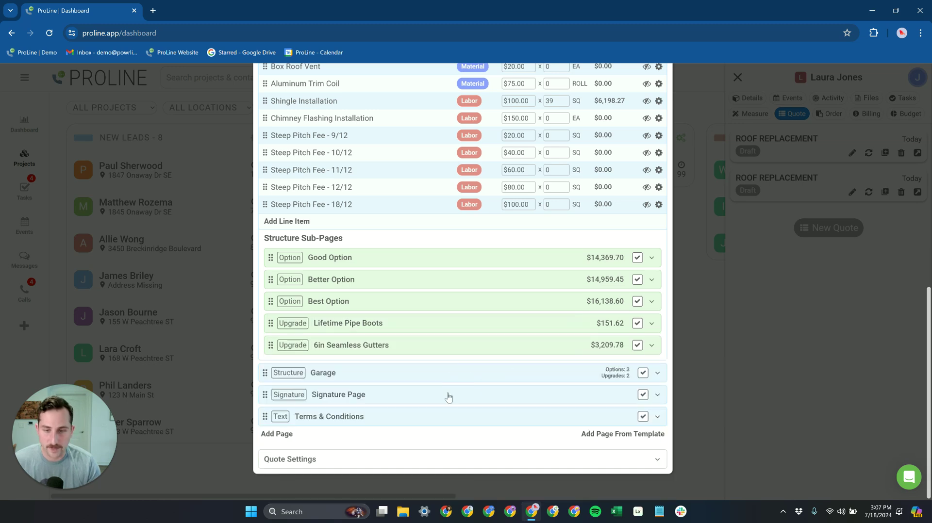
- Examine the quote's Terms & Conditions text and its Signature Page, collapsing both pages
left_click(430, 418)
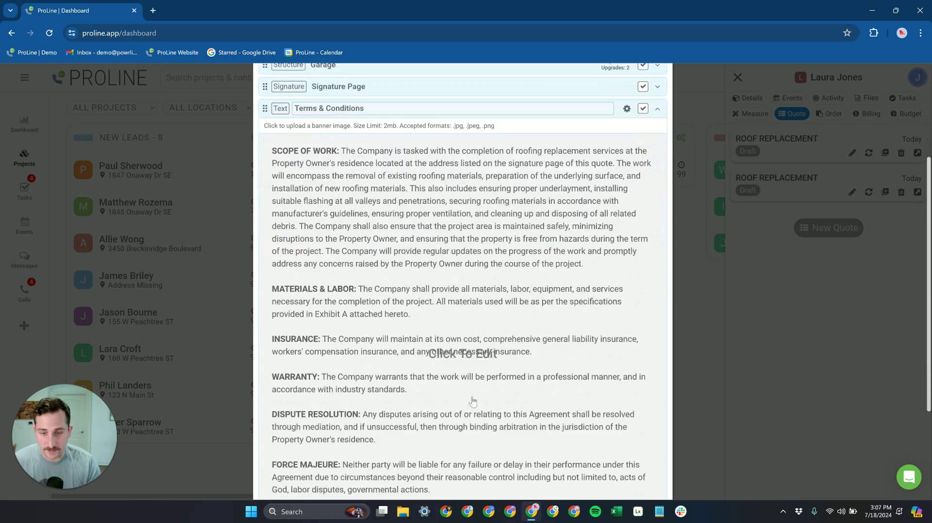
scroll(515, 407, "up", 3)
left_click(657, 267)
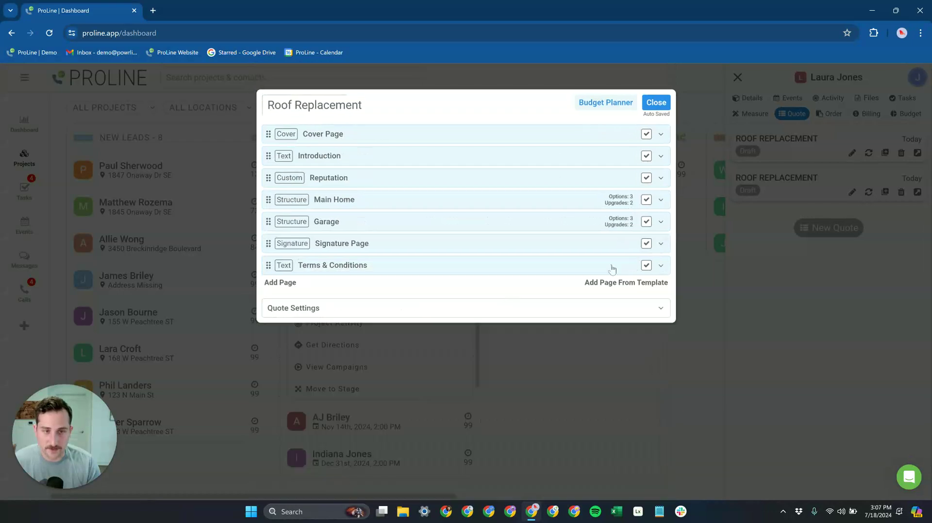
left_click(403, 250)
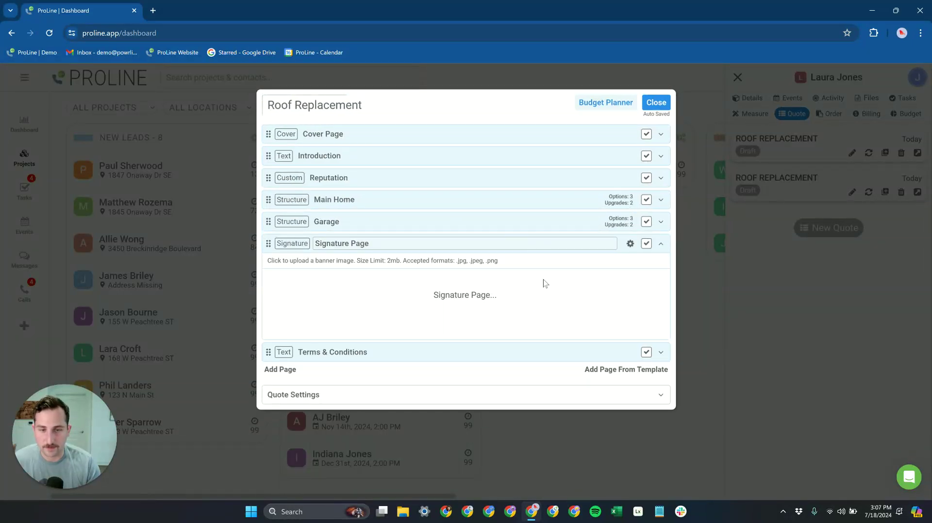
left_click(662, 243)
- Examine the quote's custom Reputation page, collapse it, and close the quote
left_click(661, 178)
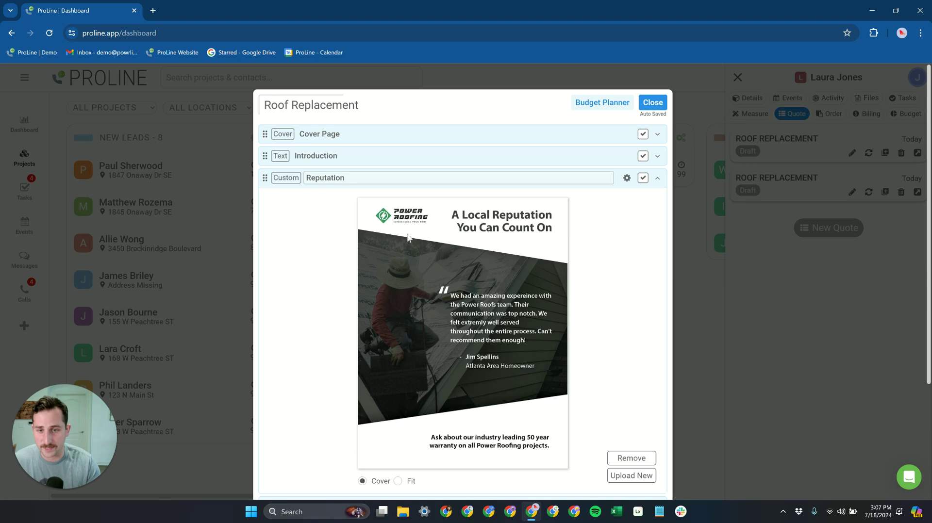
scroll(491, 338, "down", 1)
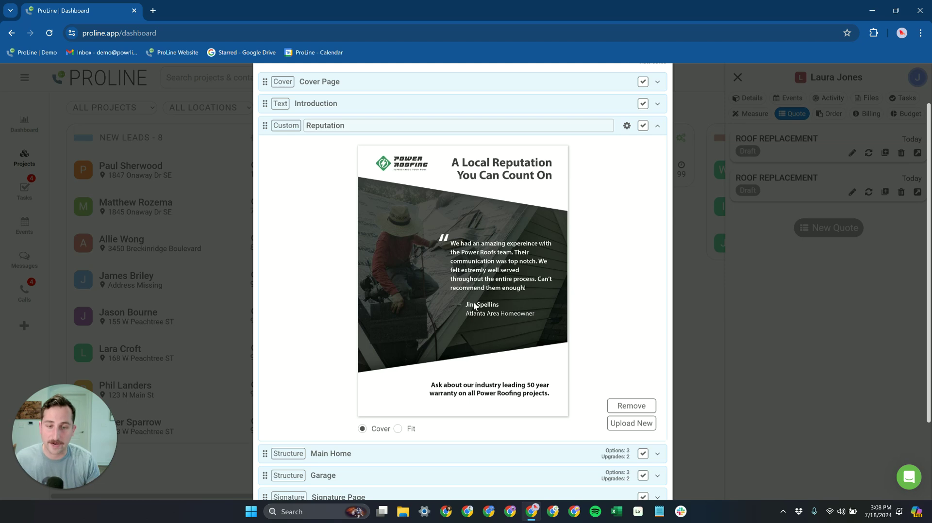
scroll(599, 255, "up", 3)
left_click(658, 181)
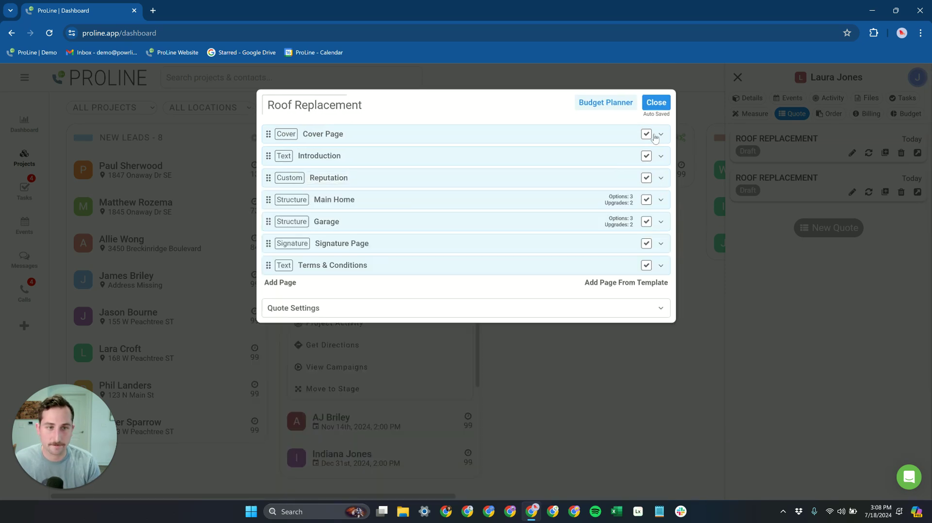
left_click(656, 103)
left_click(852, 192)
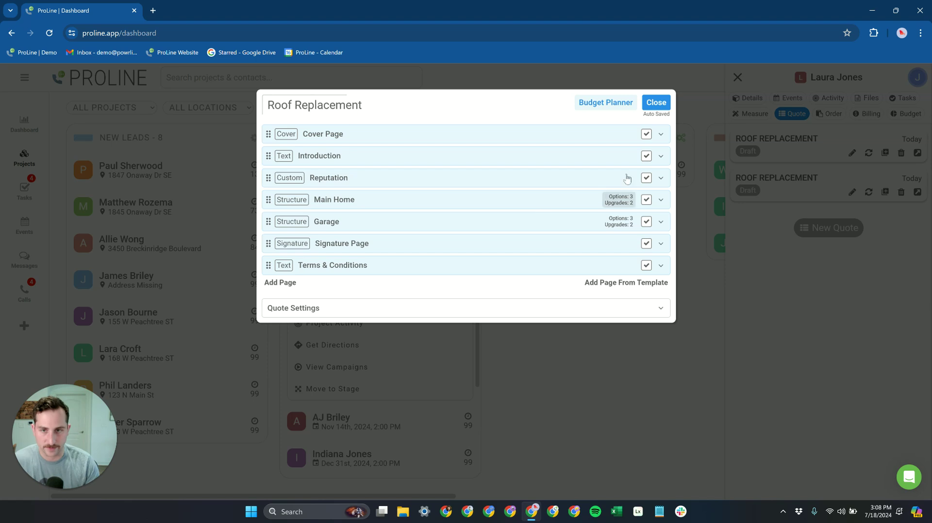
left_click(656, 103)
- Create a new quote from the Roof Replacement - Per SQ Pricing (Multi-Option) template, using the Main Home and Garage structures of Report 1
left_click(818, 227)
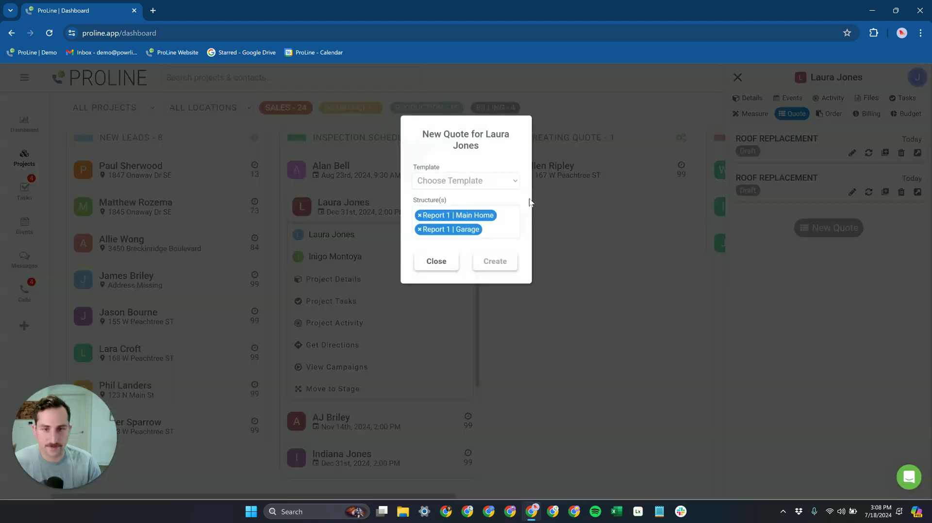
left_click(491, 184)
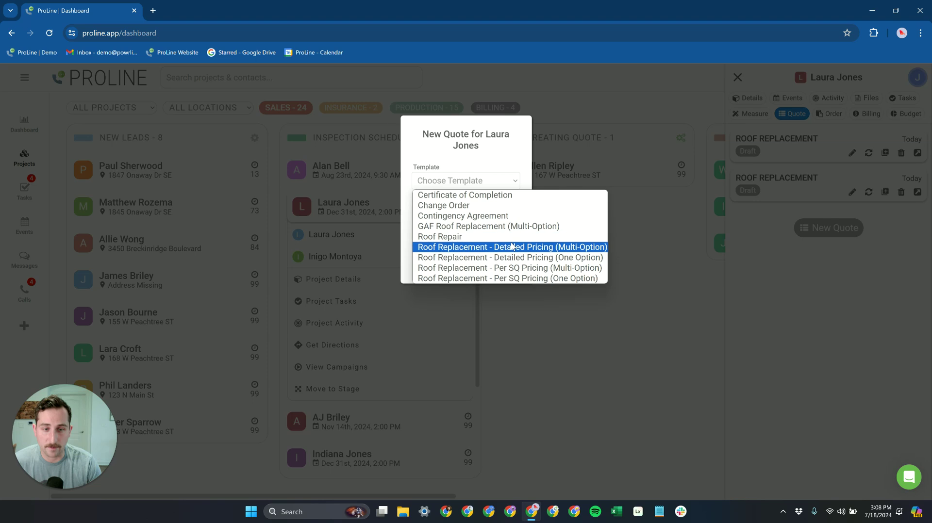
left_click(517, 269)
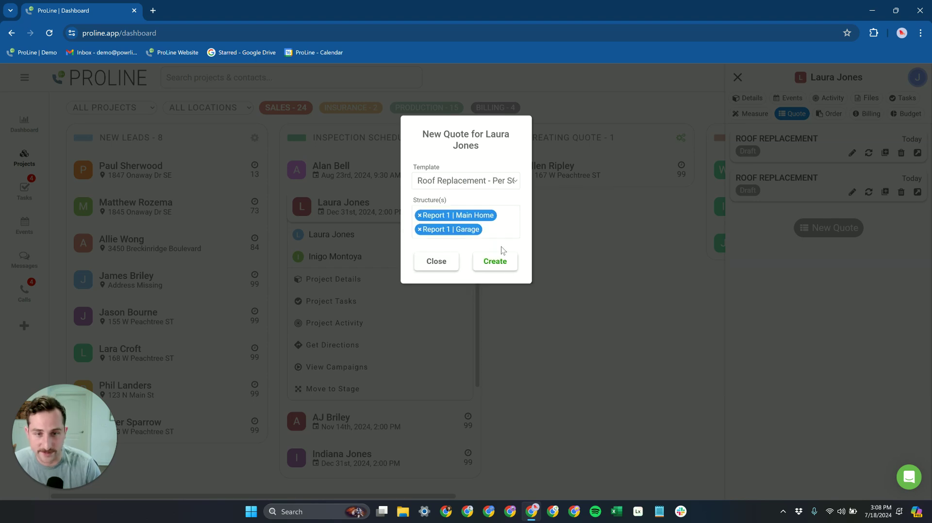
left_click(495, 261)
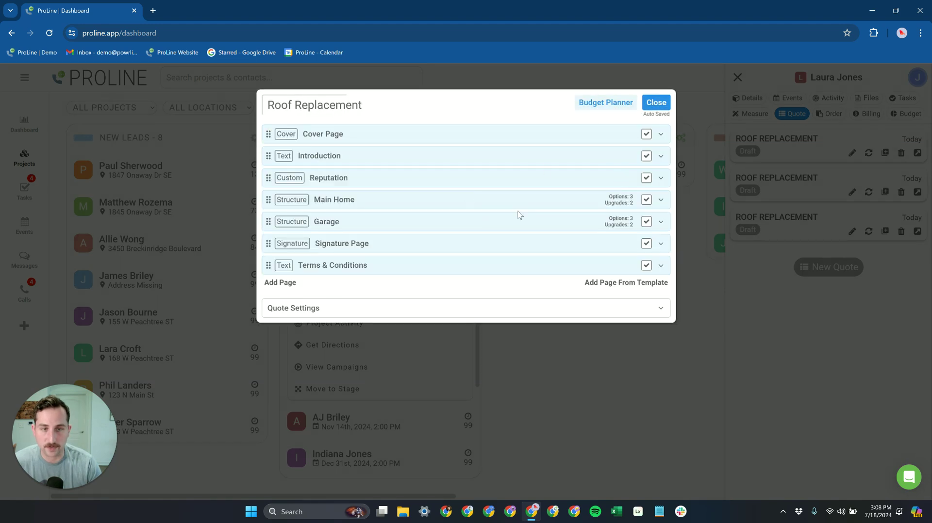
- Examine the per-square line item in the Main Home's Good Option, collapse the structure, and close the quote
left_click(562, 203)
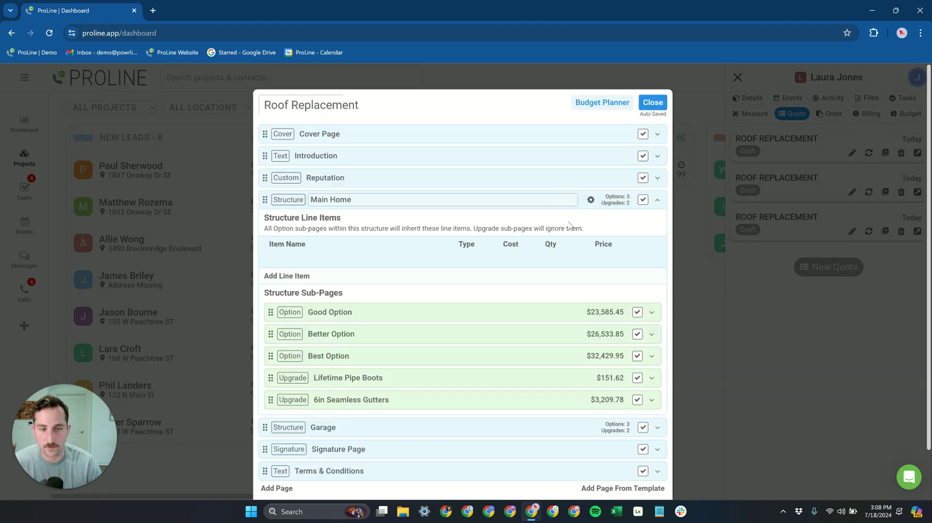
scroll(572, 224, "down", 1)
left_click(426, 260)
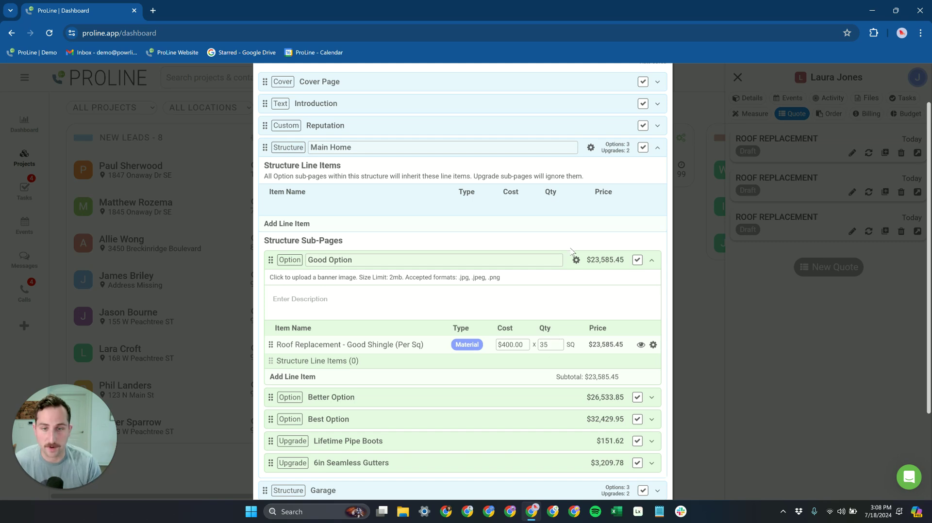
scroll(572, 252, "up", 1)
left_click(659, 200)
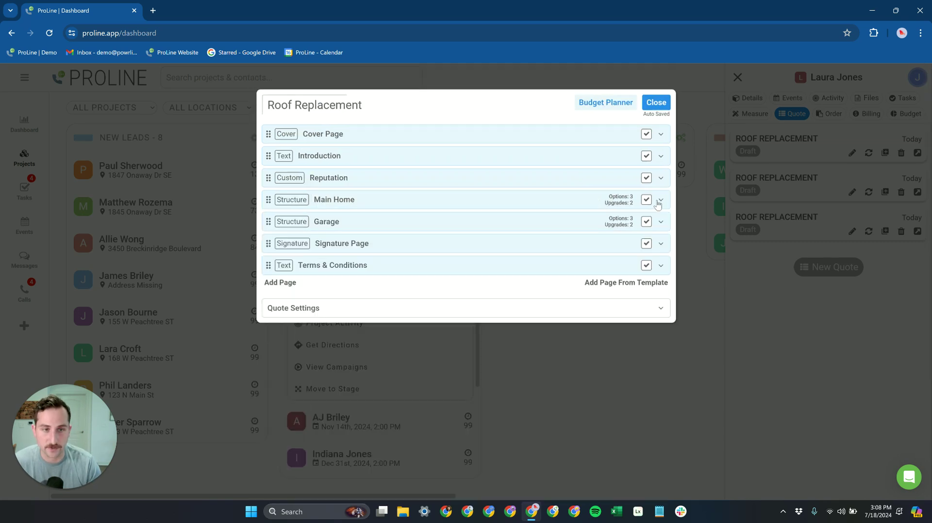
left_click(652, 102)
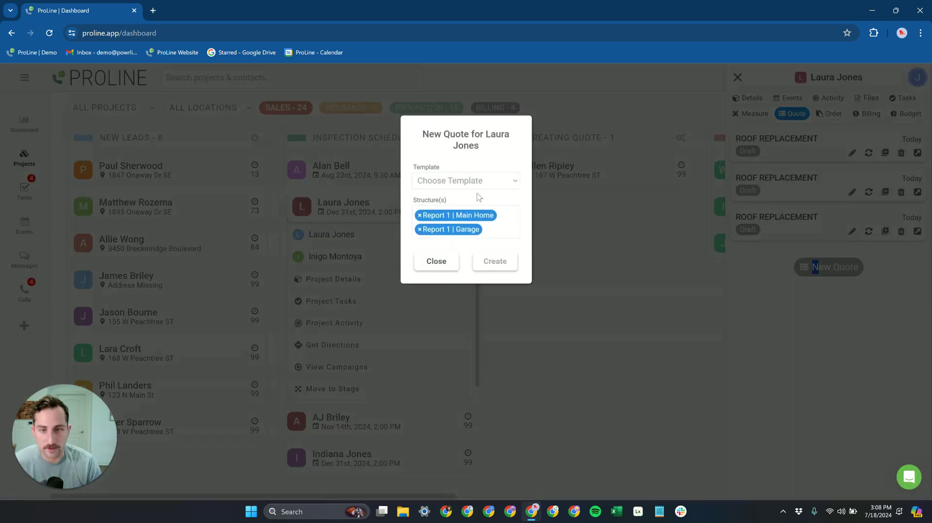
- Create a new quote from the Roof Replacement - Detailed Pricing (One Option) template, using the Main Home structure of Report 1
left_click(473, 183)
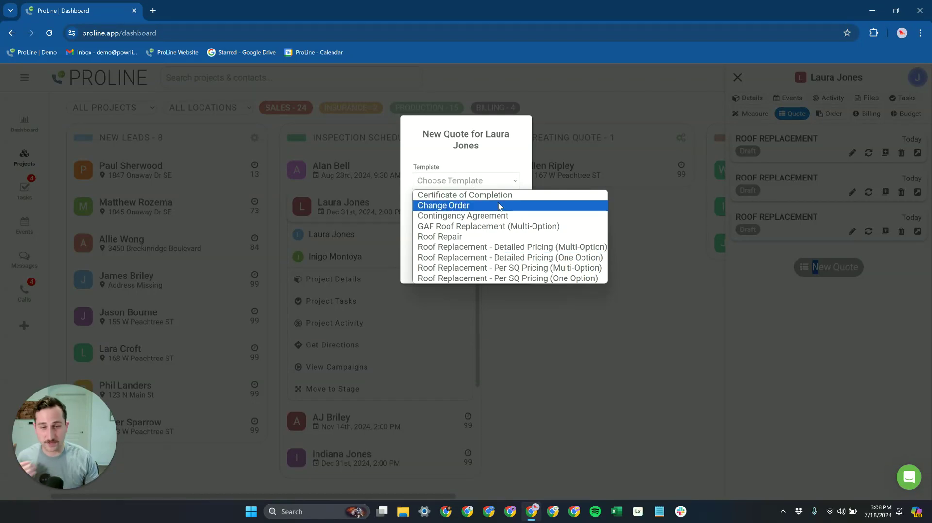
left_click(580, 260)
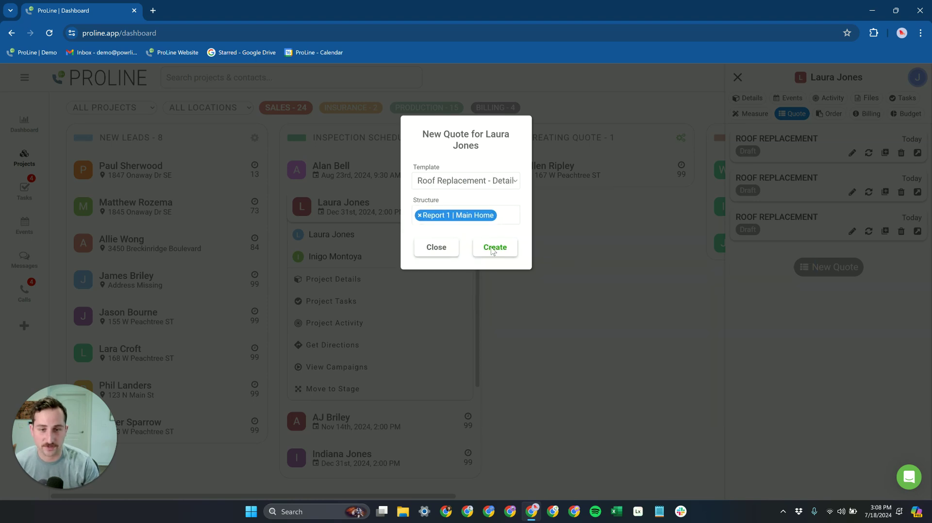
left_click(495, 249)
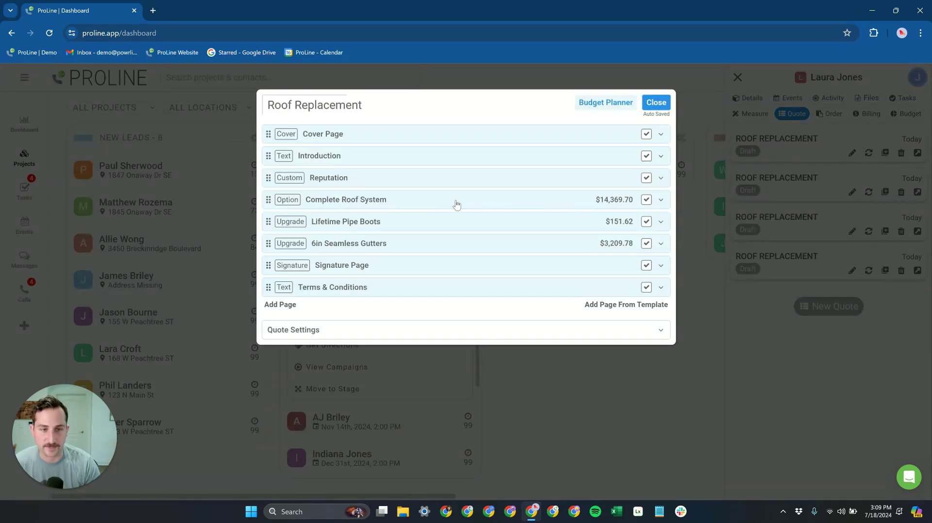
- Examine the material and labor line items of the Complete Roof System option, collapse it, and close the quote
left_click(496, 201)
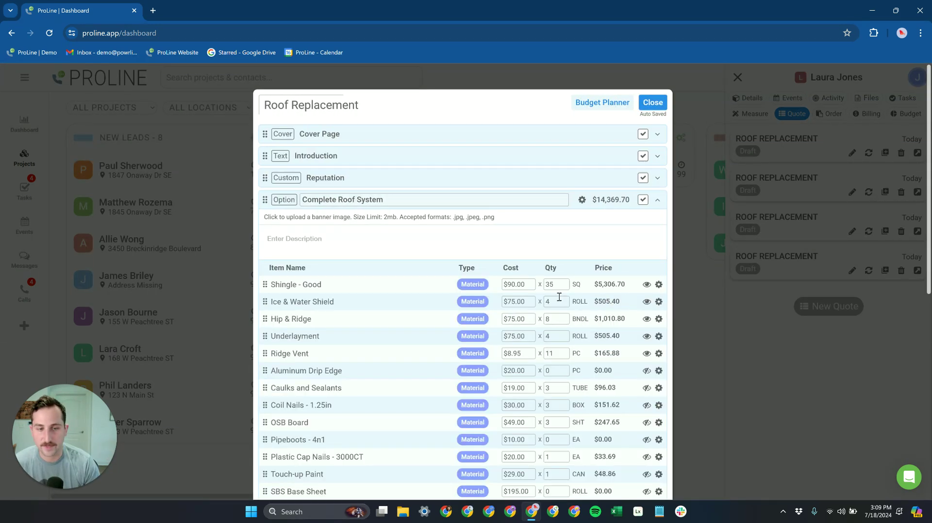
scroll(554, 258, "down", 5)
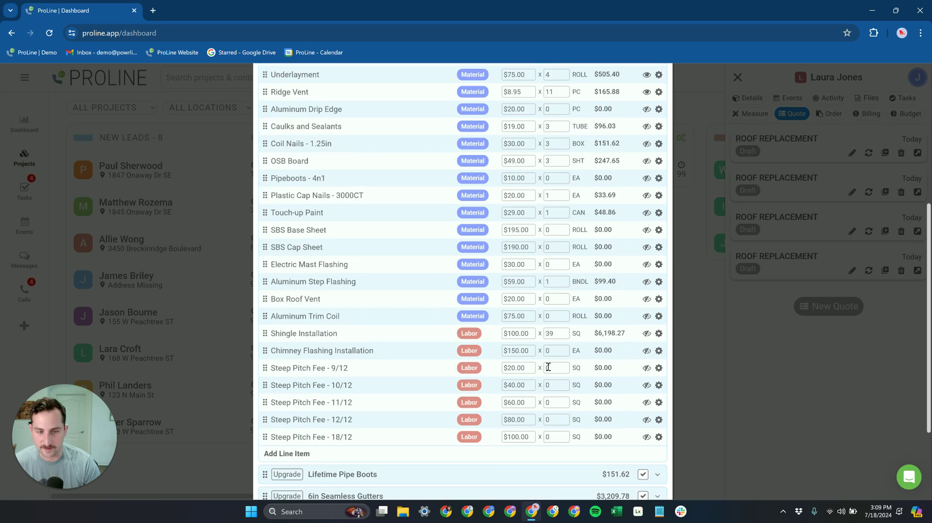
scroll(548, 367, "up", 6)
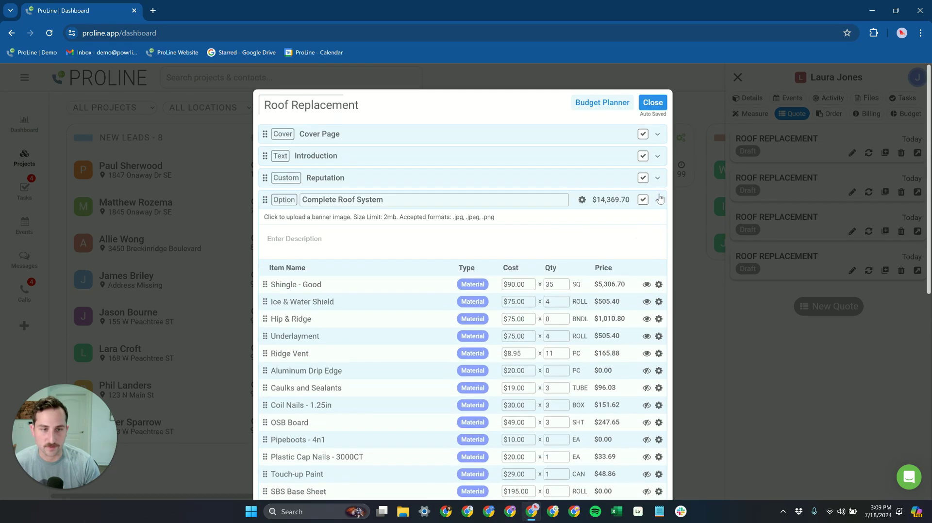
left_click(658, 200)
left_click(652, 102)
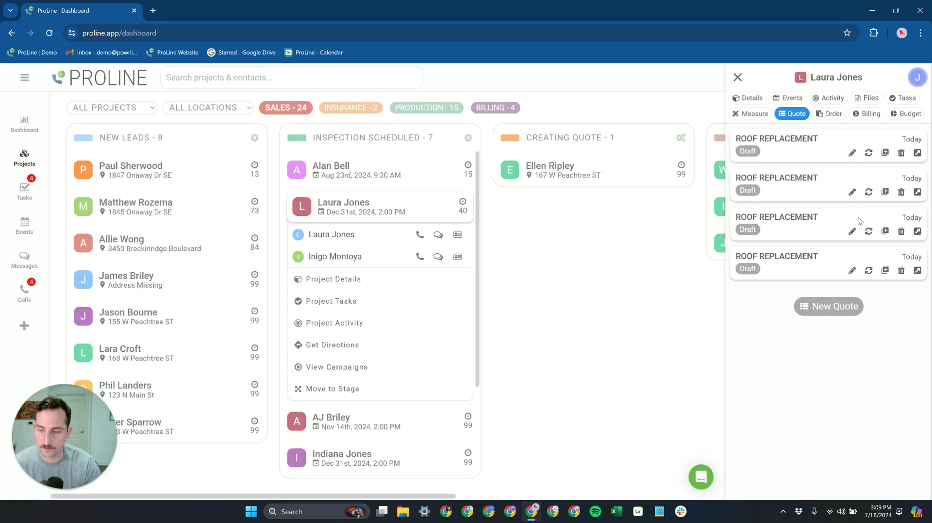
- Review the templates offered for a new quote, and close the form without creating one
left_click(836, 306)
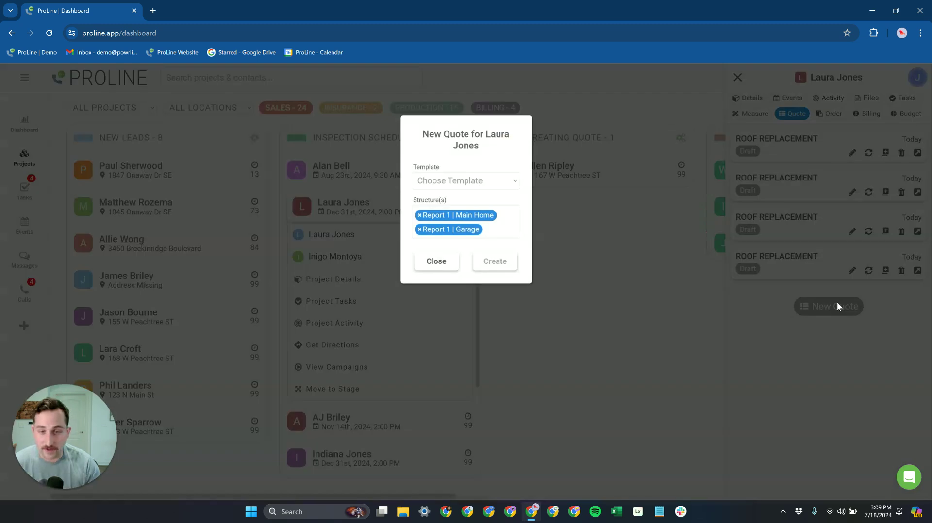
left_click(475, 183)
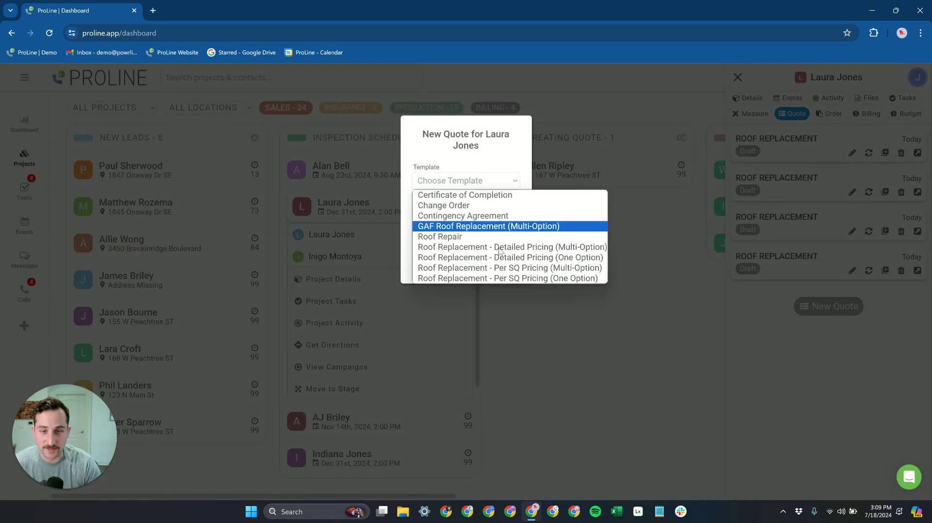
left_click(476, 179)
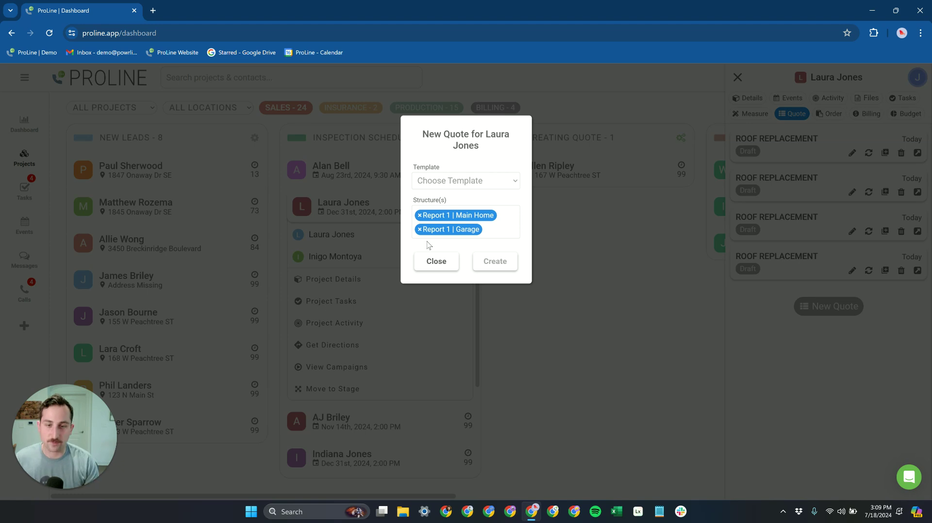
left_click(437, 261)
- Open the company settings for quotes to view the company's quote templates
left_click(24, 77)
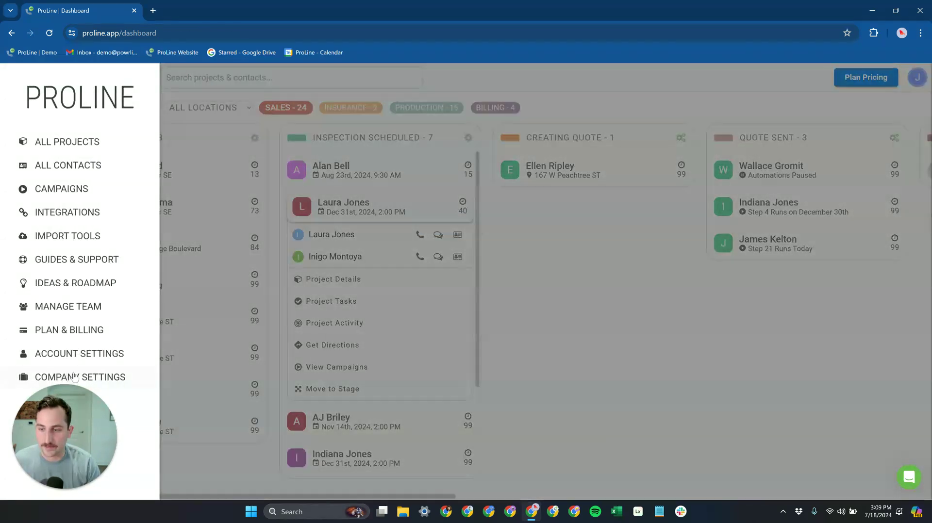
left_click(58, 377)
left_click(356, 129)
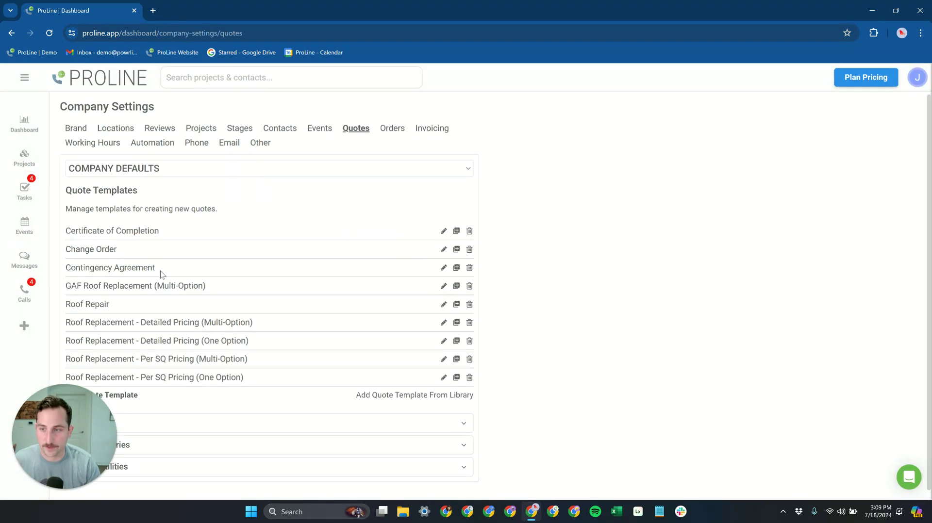
- Examine the quote templates available in the ProLine Template Library, and close the library without adding one
scroll(216, 255, "down", 1)
left_click(402, 387)
left_click(505, 231)
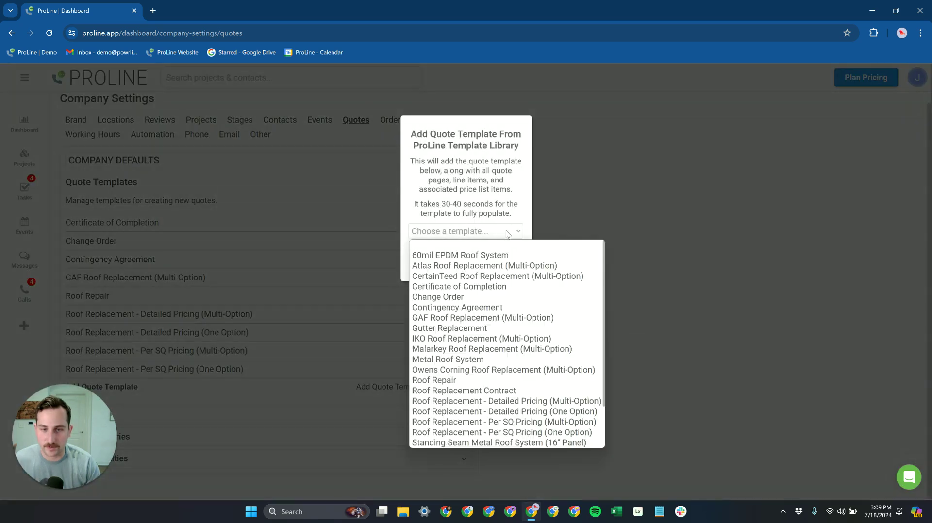
scroll(529, 291, "down", 2)
scroll(530, 262, "up", 2)
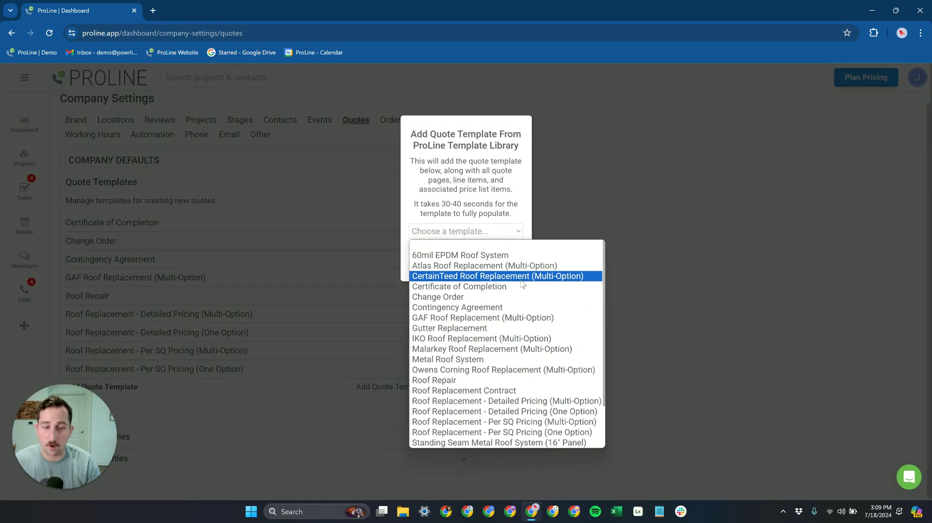
scroll(568, 369, "down", 2)
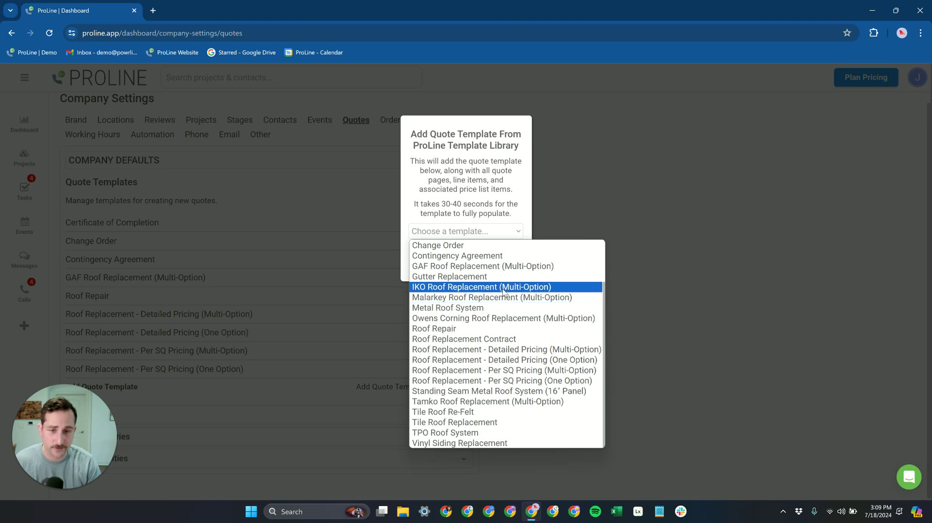
scroll(505, 354, "up", 2)
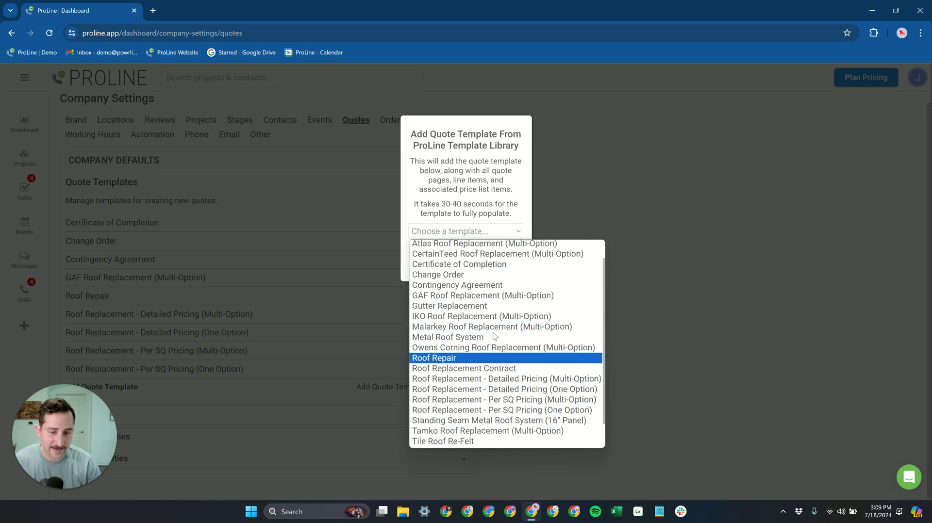
left_click(427, 156)
left_click(439, 265)
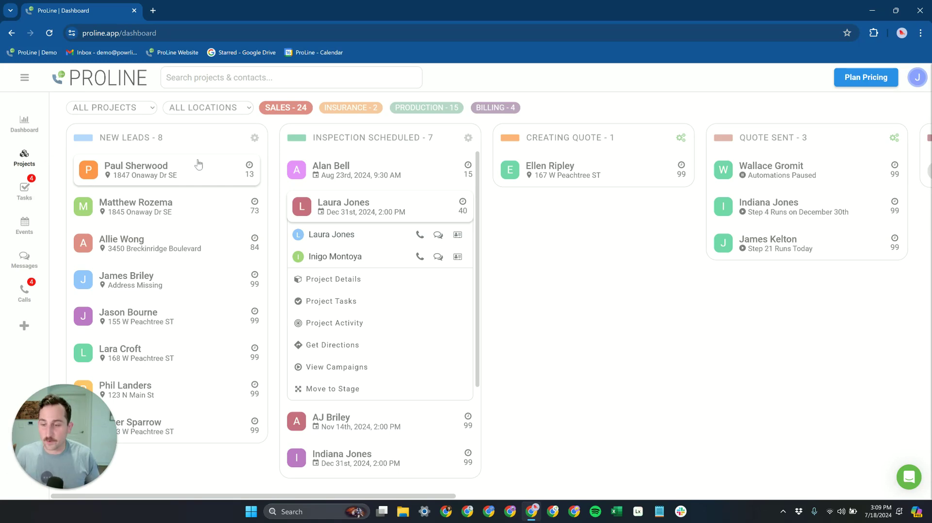
- Return to the project's quotes and open the first Roof Replacement draft for editing
left_click(342, 281)
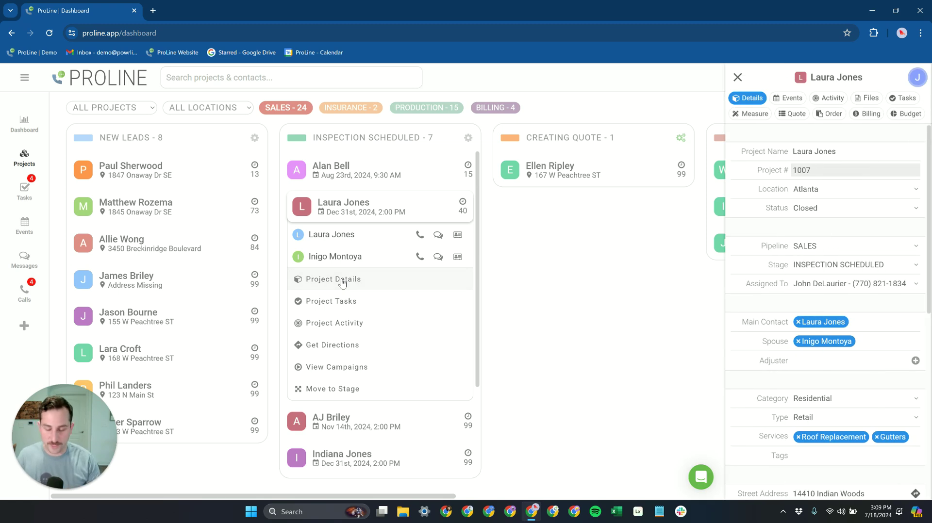
left_click(791, 115)
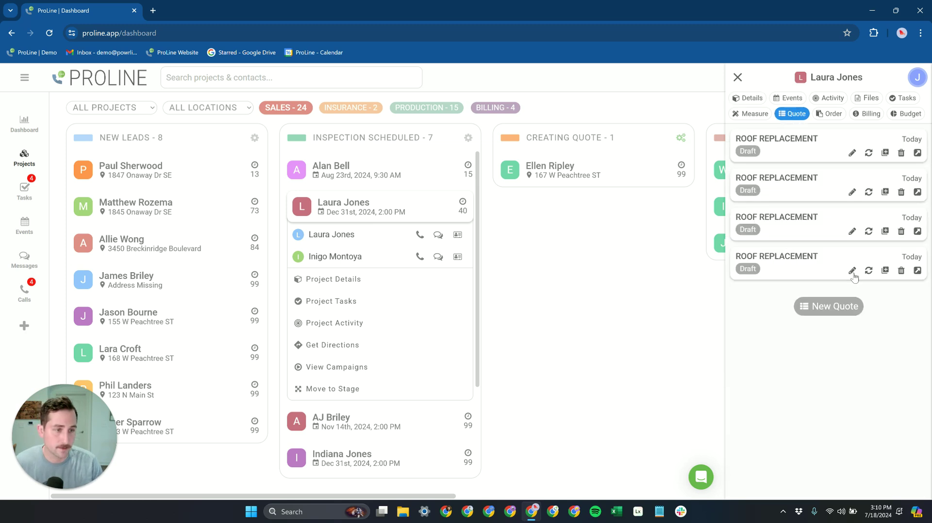
left_click(830, 306)
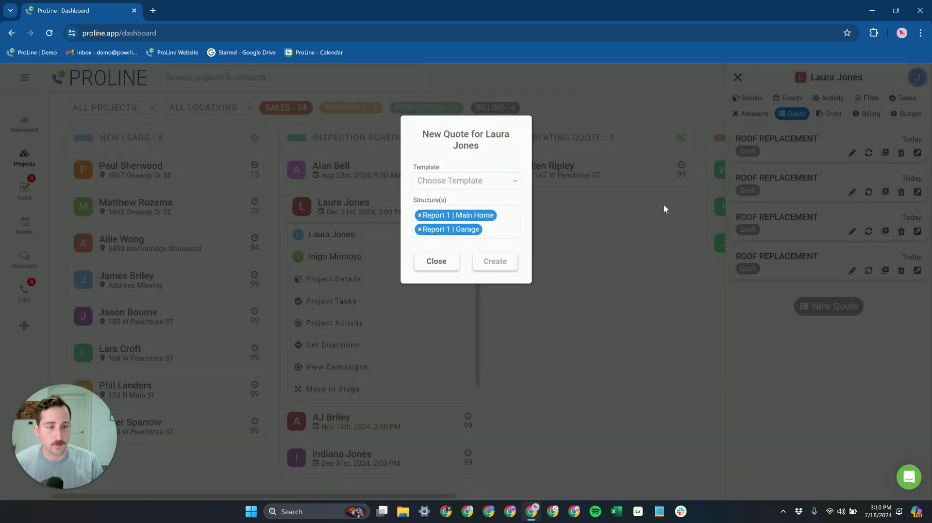
left_click(821, 152)
left_click(851, 152)
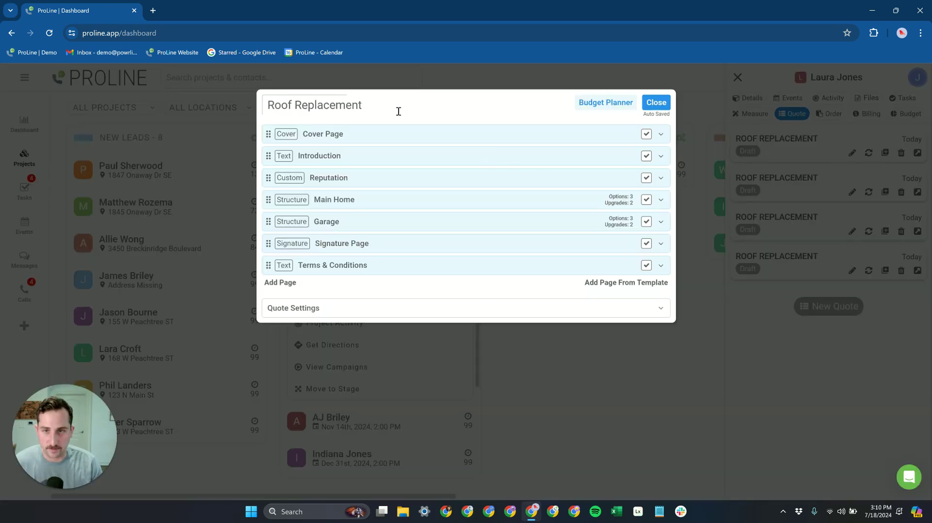
- In the quote's Budget Planner, choose the Good Option with 6in Seamless Gutters for Main Home and the Good Option for Garage
left_click(597, 103)
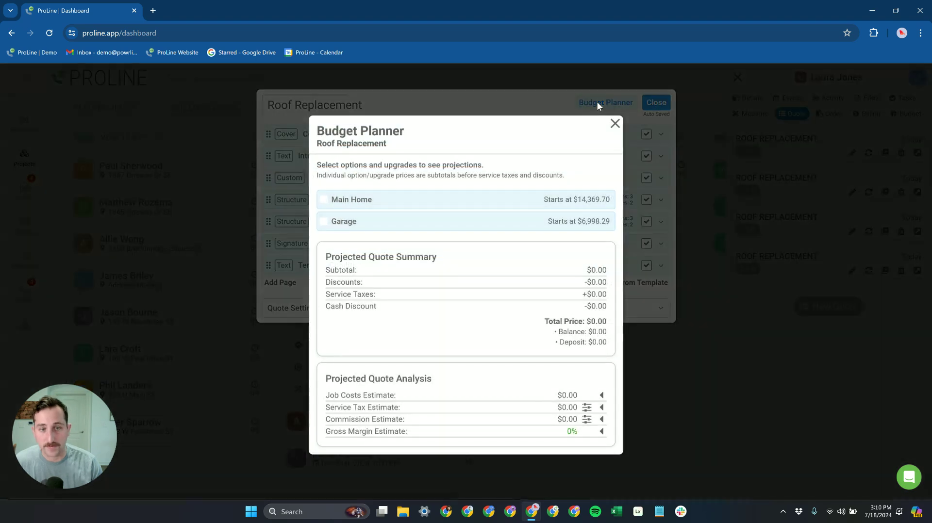
left_click(406, 201)
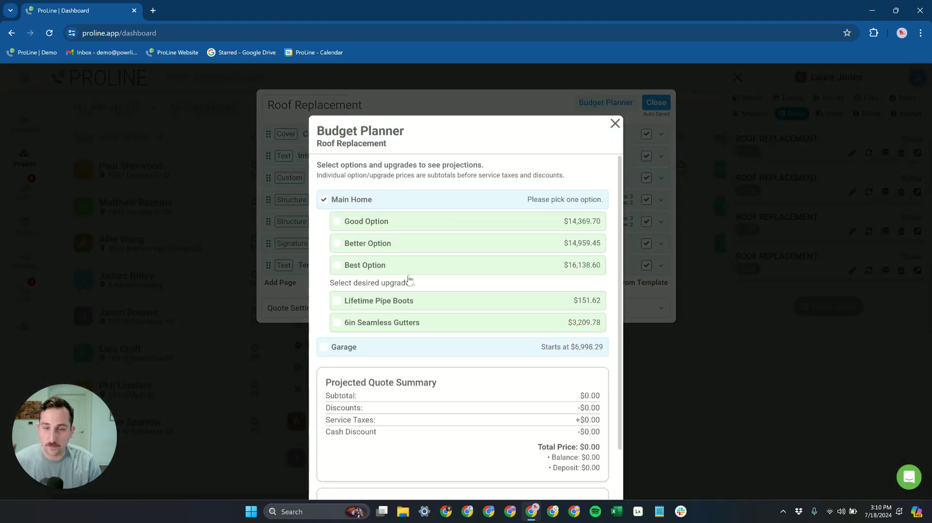
left_click(388, 348)
scroll(441, 247, "down", 2)
scroll(437, 228, "up", 2)
left_click(389, 223)
left_click(384, 328)
scroll(488, 290, "down", 1)
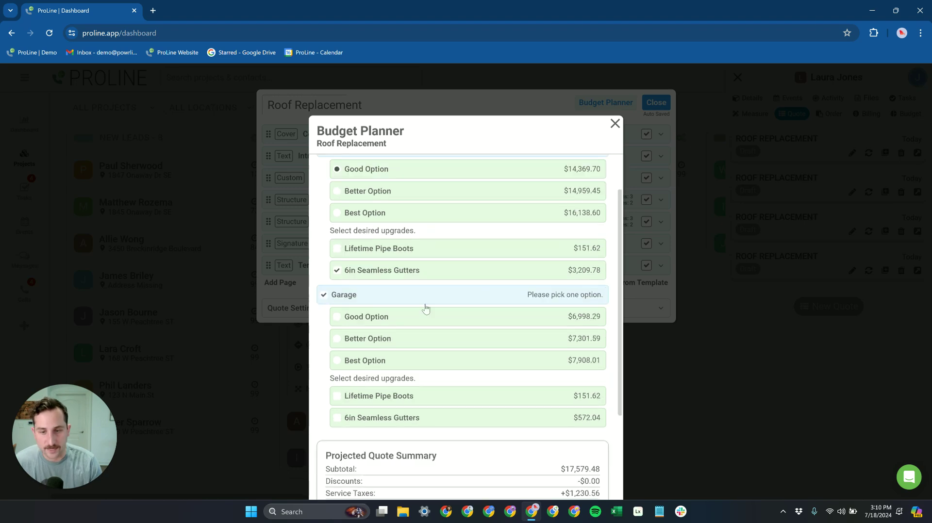
left_click(340, 321)
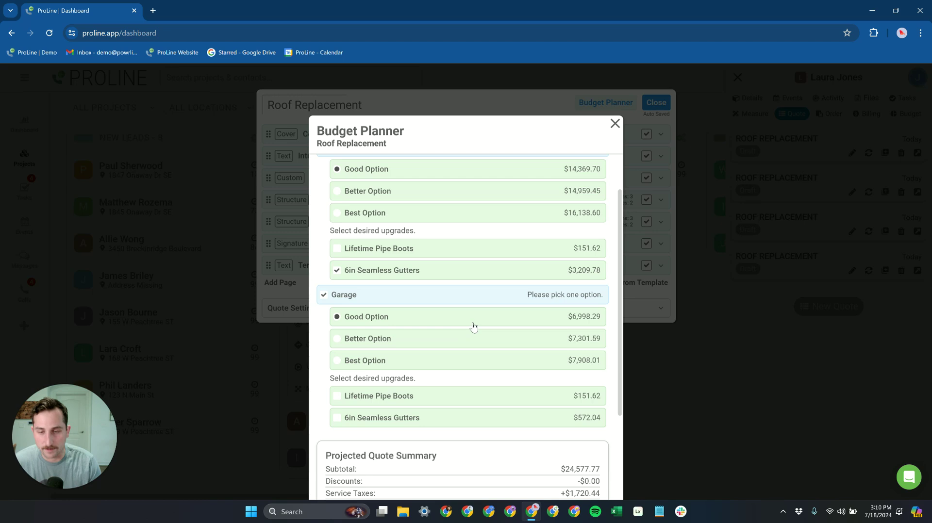
- Examine the Projected Quote Summary and Projected Quote Analysis, including the Gross Margin Estimate breakdown
scroll(473, 324, "up", 1)
scroll(466, 325, "down", 4)
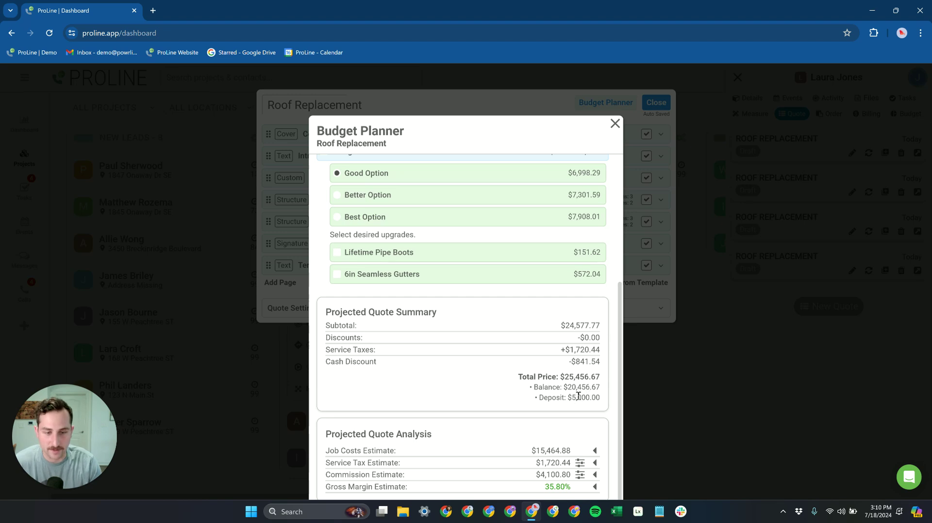
left_click_drag(560, 377, 607, 382)
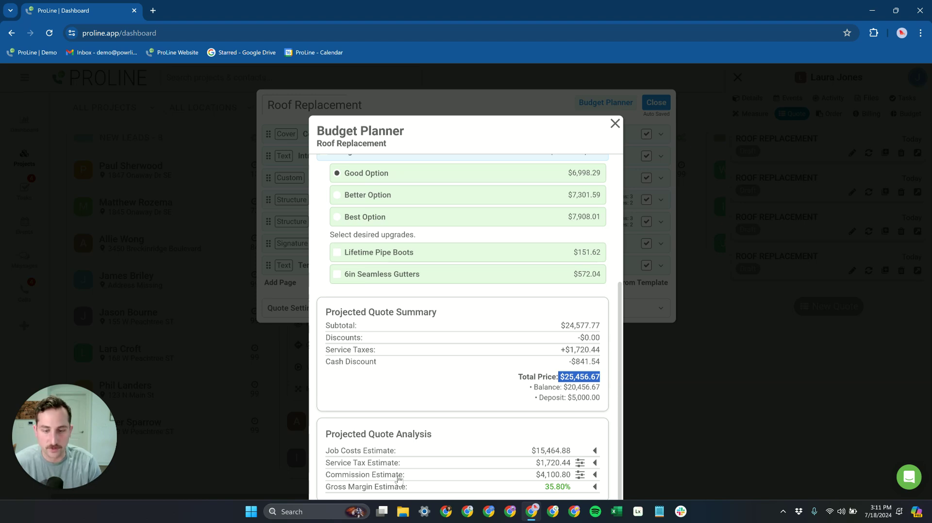
left_click(511, 493)
scroll(500, 478, "down", 1)
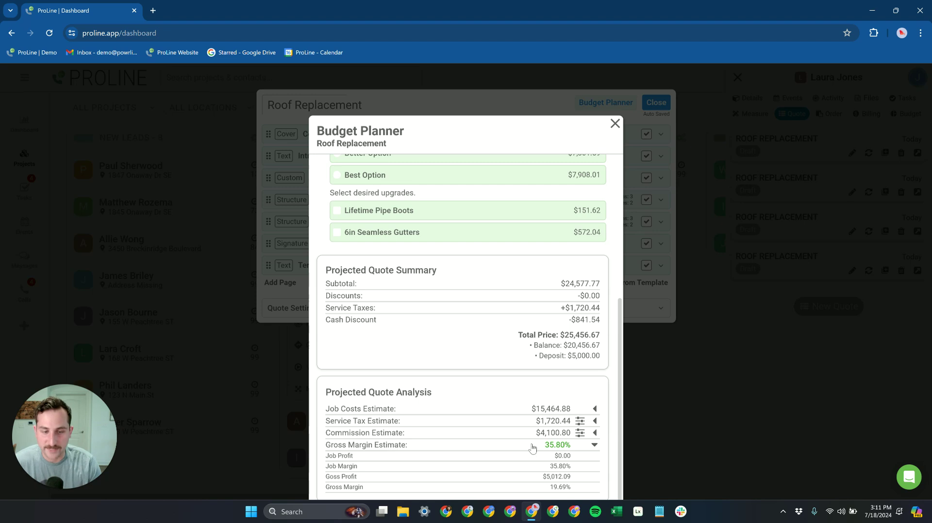
left_click(487, 445)
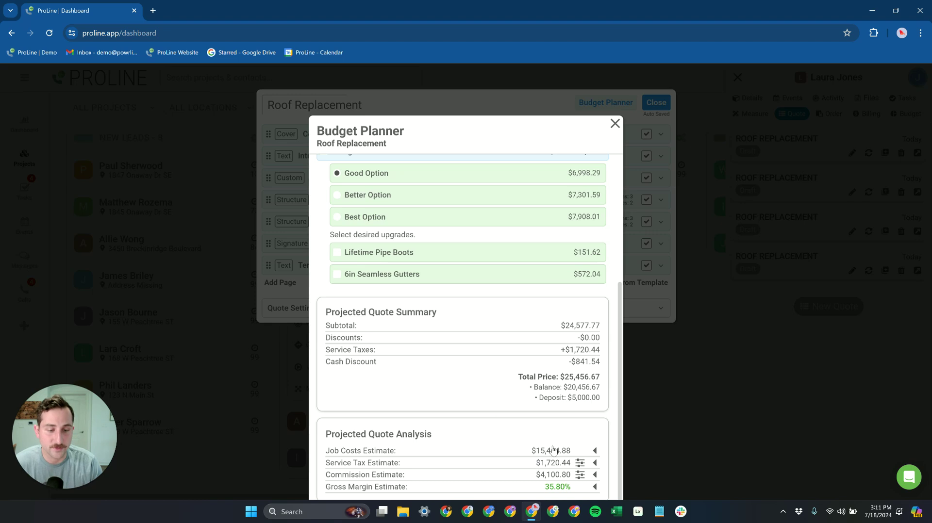
- Deselect the Main Home and Garage structures in the Budget Planner and close it
scroll(559, 437, "up", 4)
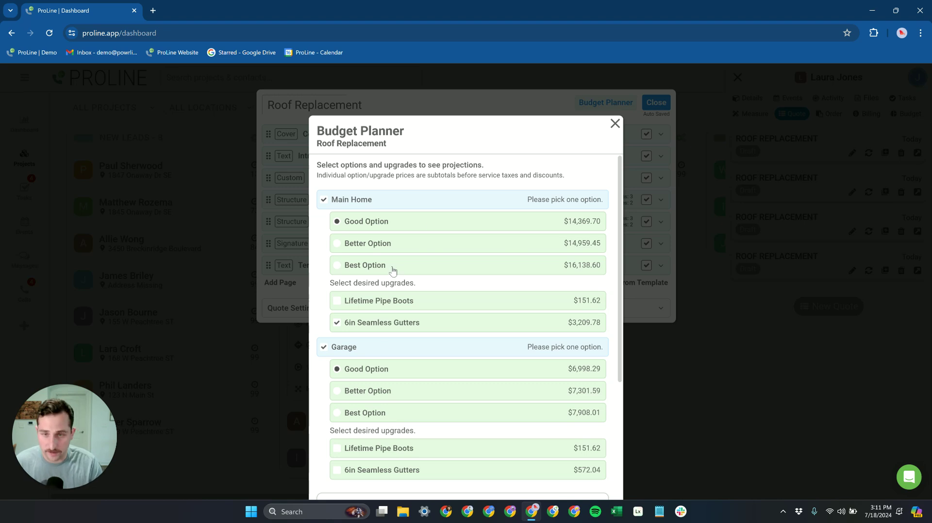
left_click(345, 201)
left_click(342, 222)
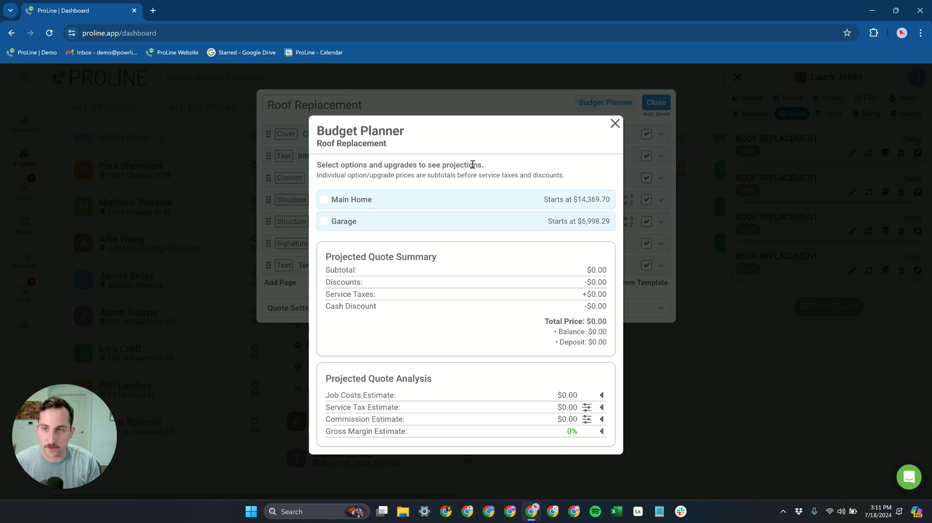
left_click(615, 124)
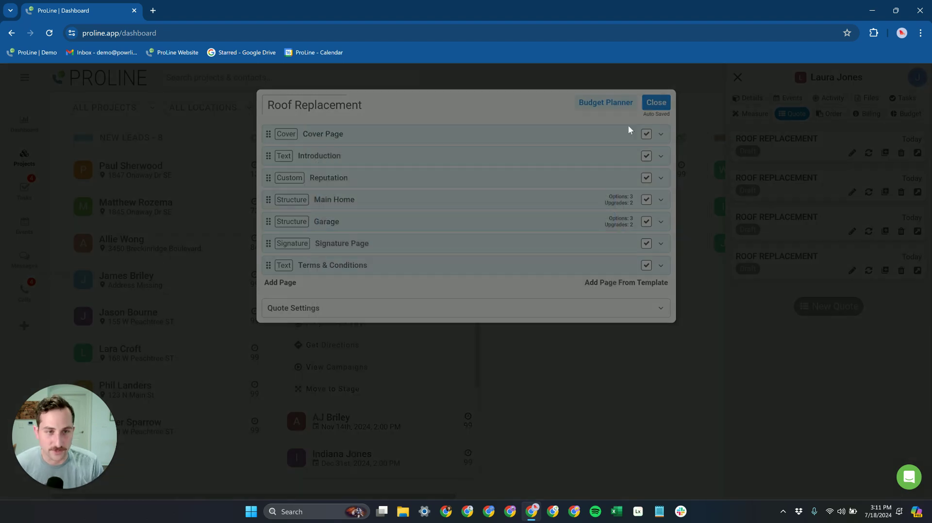
- Examine the Quote Settings from profit margin, deposit and financing through vendor tax, rounding, discounts and line item visibility
left_click(373, 310)
scroll(501, 215, "down", 4)
scroll(462, 183, "up", 2)
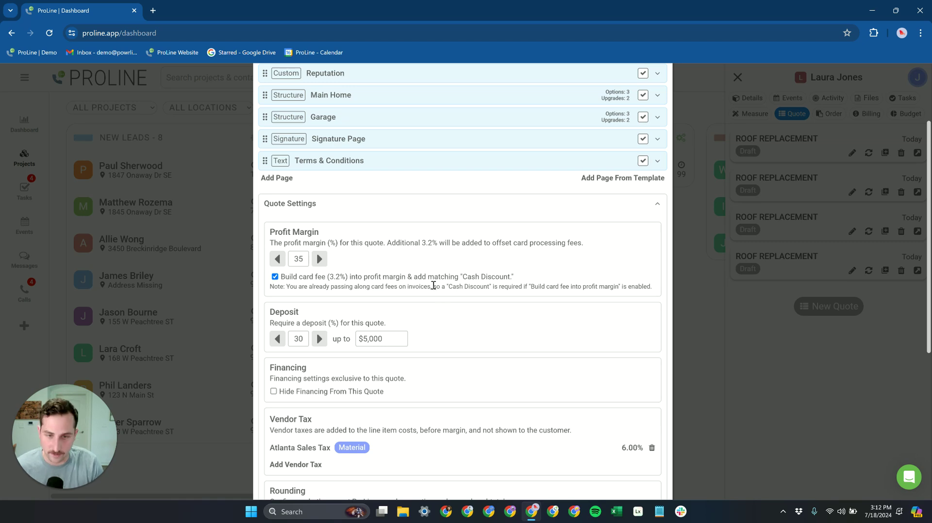
scroll(440, 241, "down", 2)
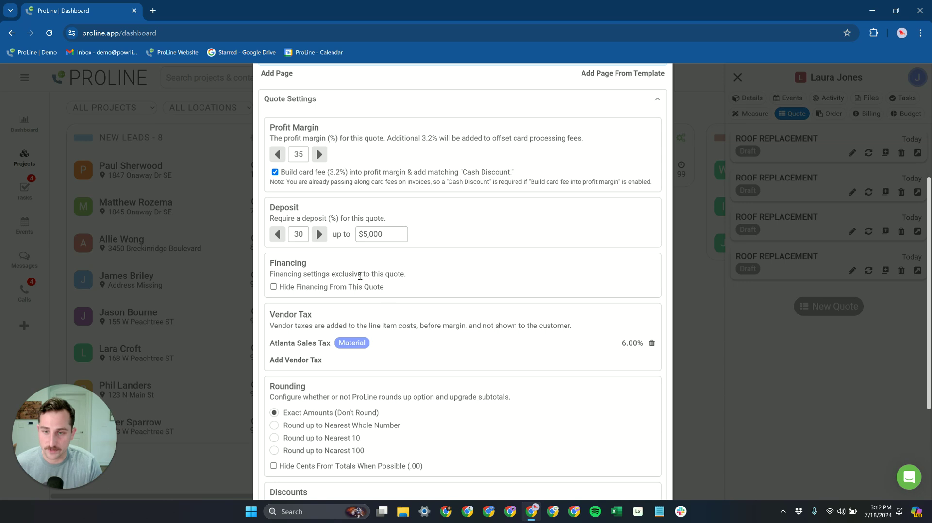
scroll(389, 294, "up", 4)
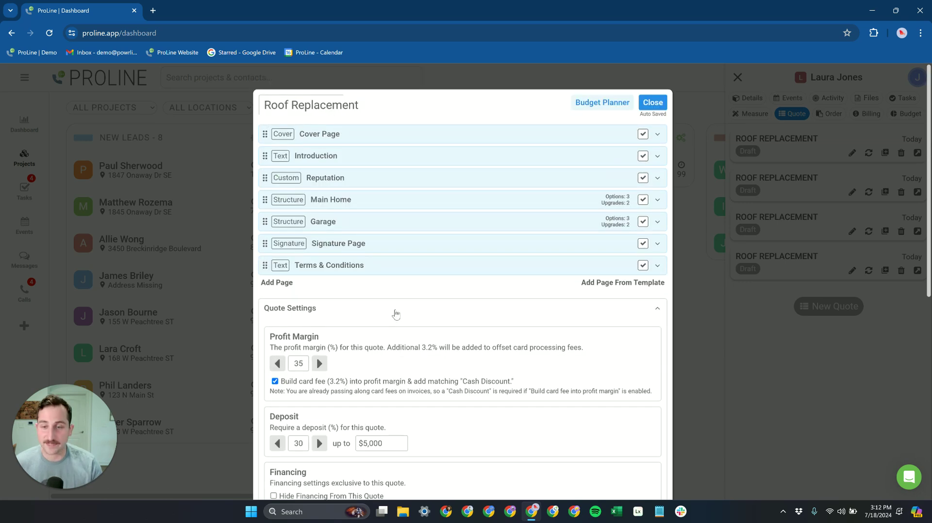
scroll(394, 318, "down", 4)
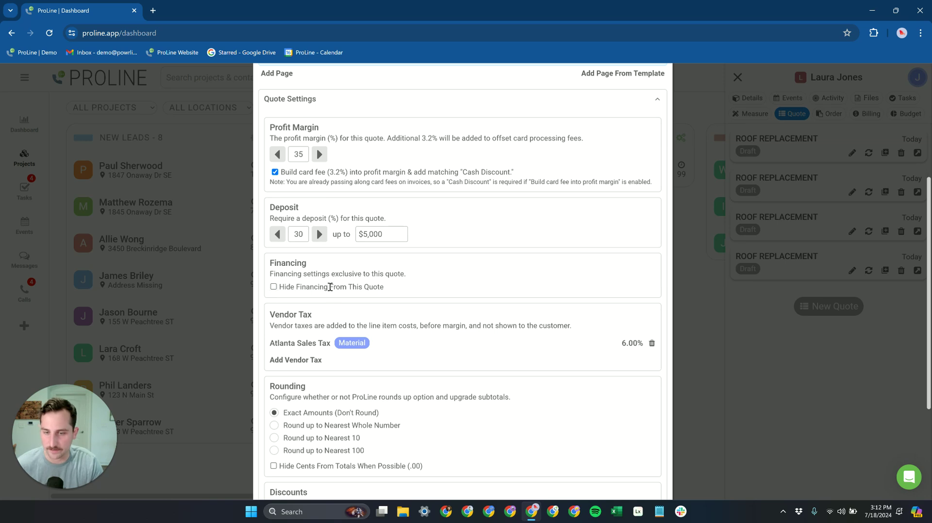
scroll(322, 328, "down", 3)
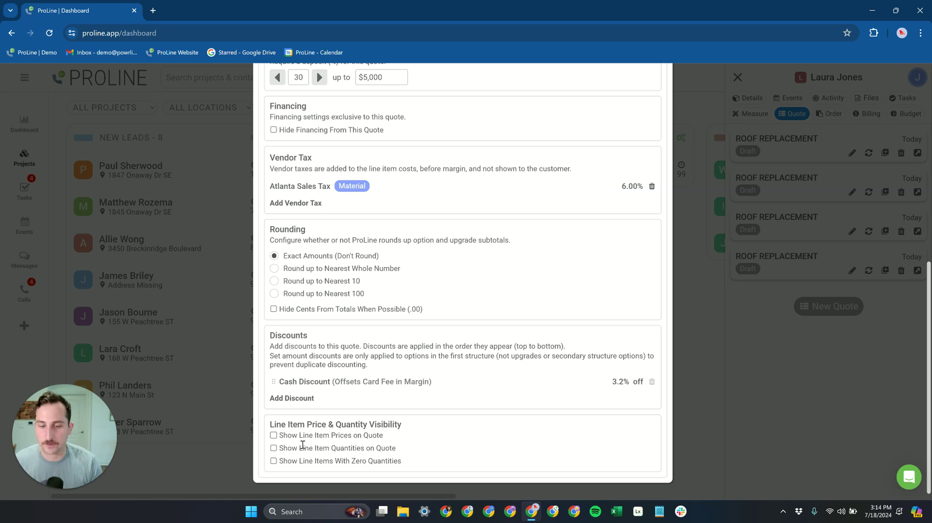
- Expand the Main Home structure and examine its line items' costs, quantities, prices and visibility settings
scroll(395, 456, "up", 8)
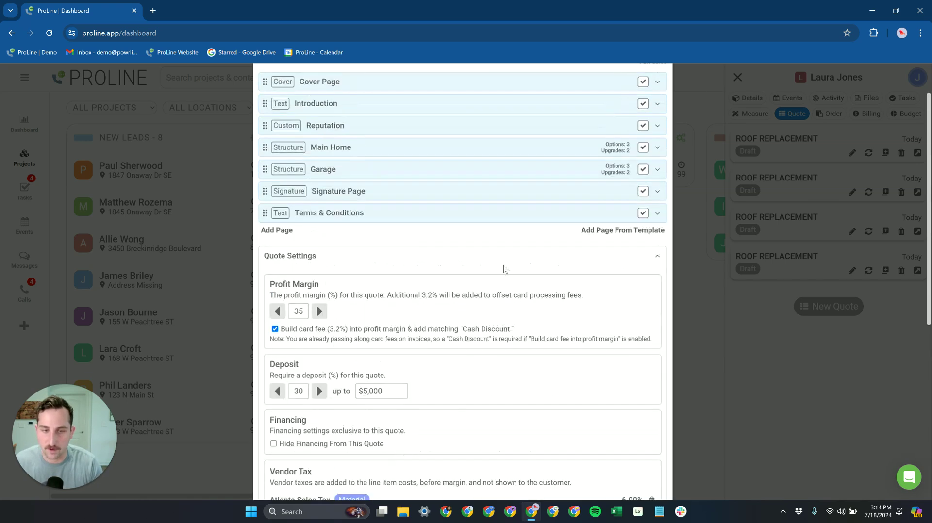
left_click(428, 193)
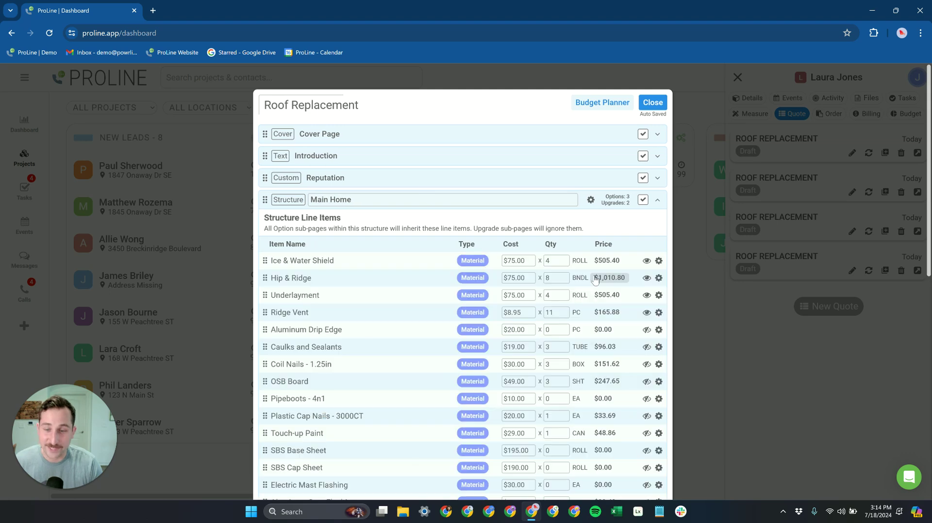
scroll(547, 271, "down", 2)
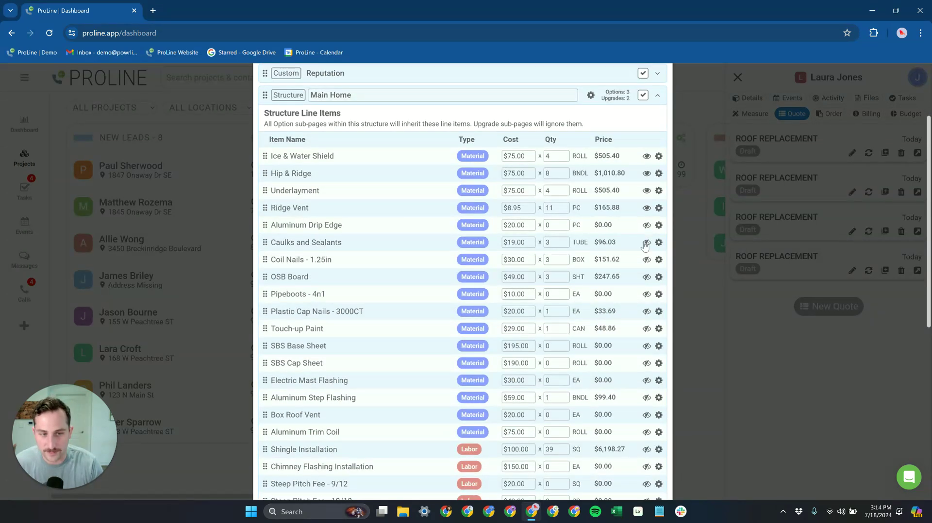
scroll(609, 262, "down", 1)
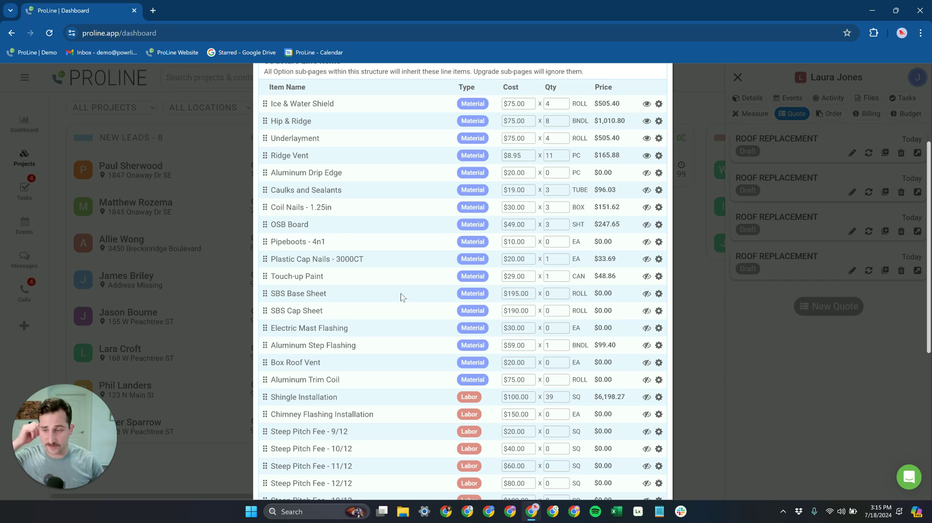
scroll(439, 255, "up", 4)
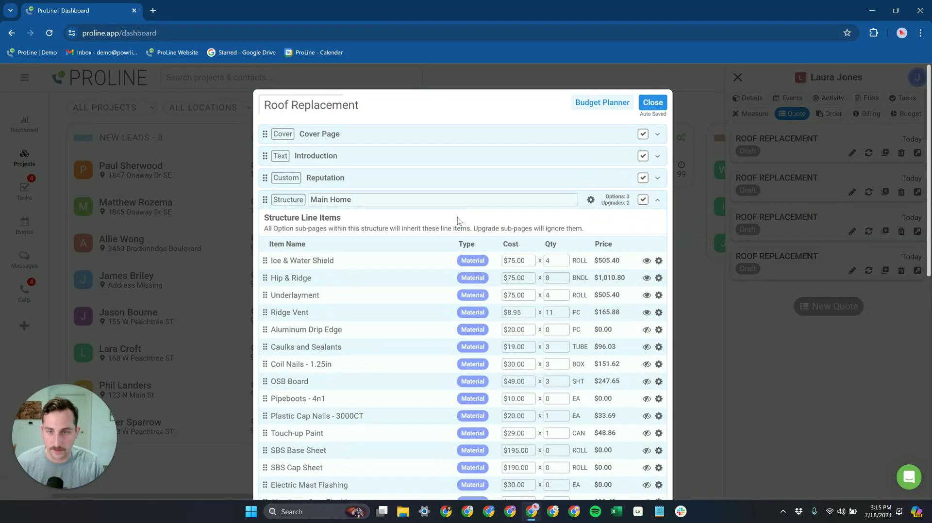
- Examine the Main Home structure's sub-pages and expand the Lifetime Pipe Boots upgrade to view its description and line item
left_click(657, 200)
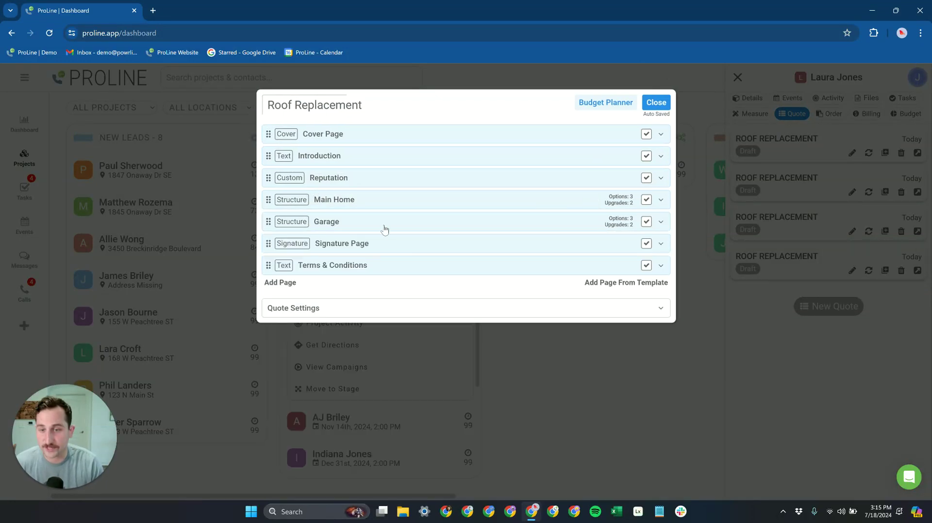
left_click(401, 202)
scroll(583, 272, "down", 10)
left_click(517, 324)
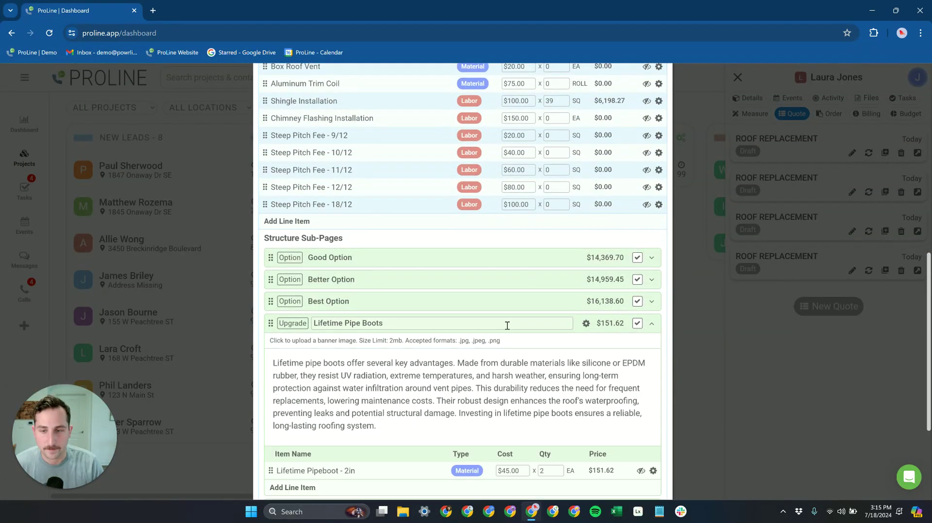
left_click(591, 281)
scroll(581, 227, "up", 2)
scroll(426, 348, "down", 2)
left_click(404, 321)
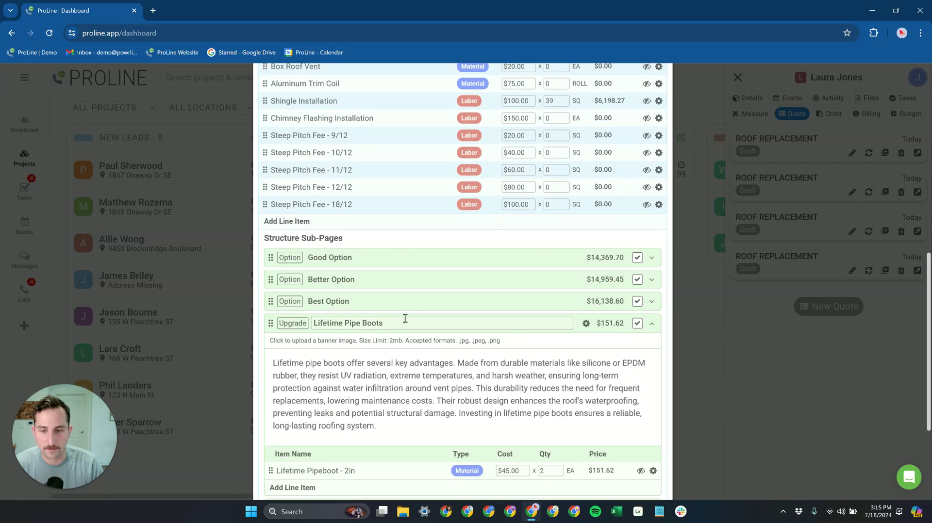
- Hide the Lifetime Pipe Boots upgrade page, show it again, and collapse the upgrade and the Main Home structure
left_click(586, 324)
left_click(559, 380)
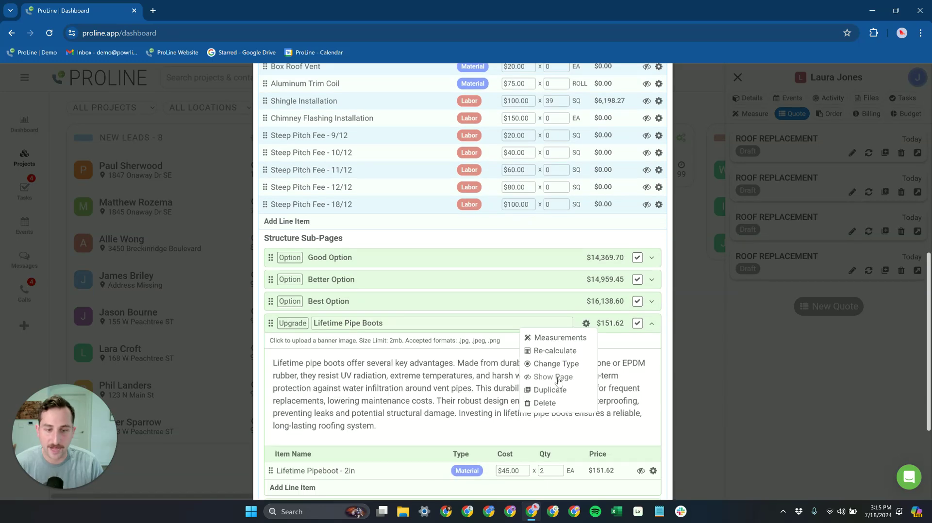
left_click(561, 380)
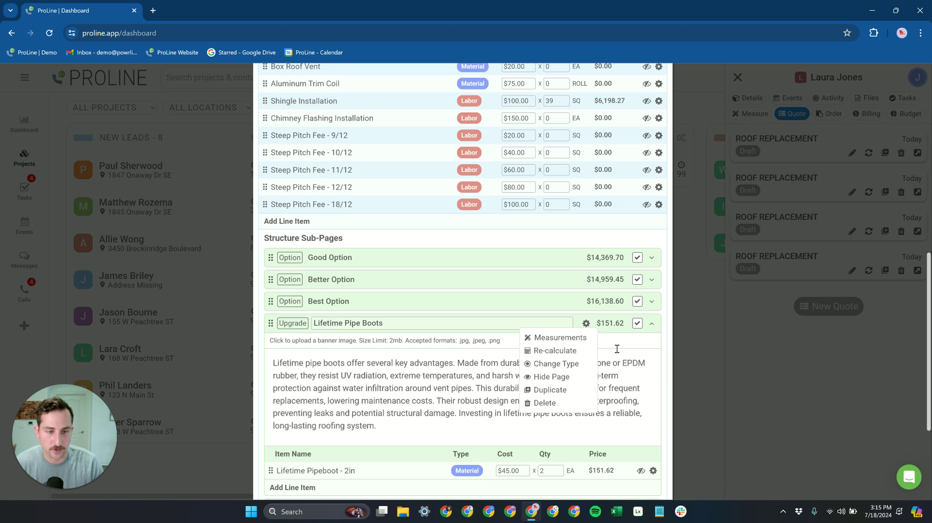
left_click(651, 324)
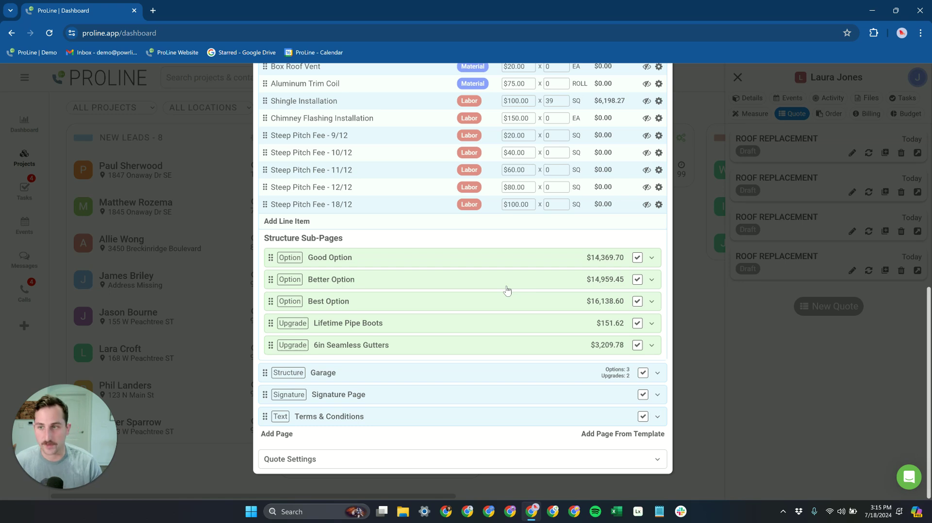
scroll(507, 290, "up", 10)
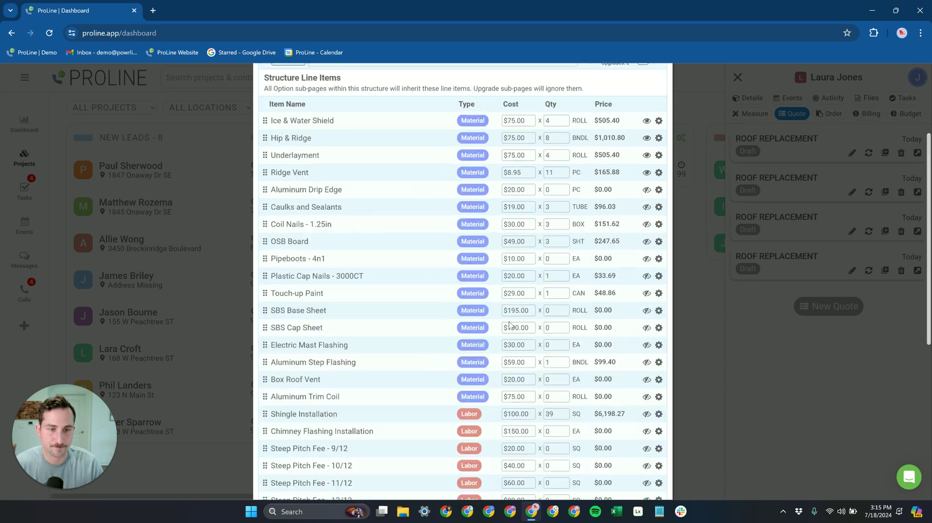
left_click(661, 201)
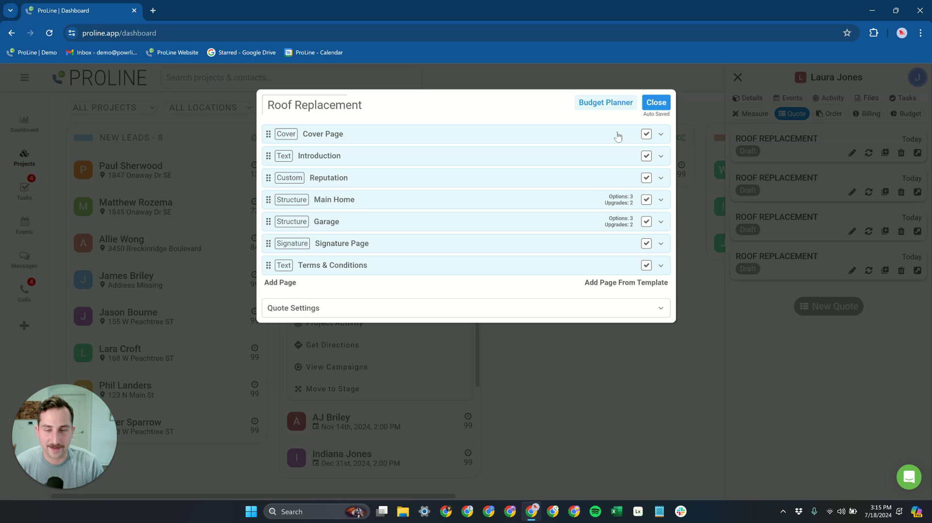
- Review the profit margin, deposit, financing and vendor tax in the Quote Settings and close the quote editor
left_click(341, 310)
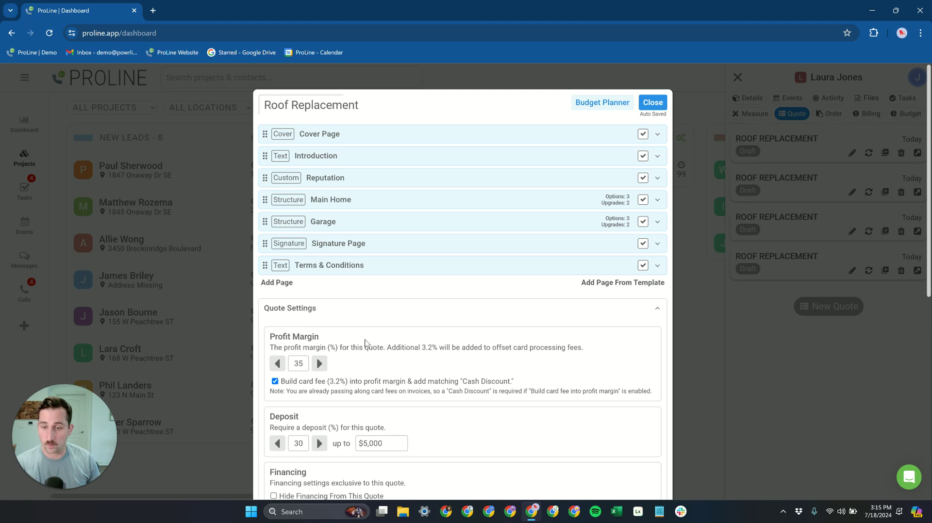
scroll(365, 343, "down", 4)
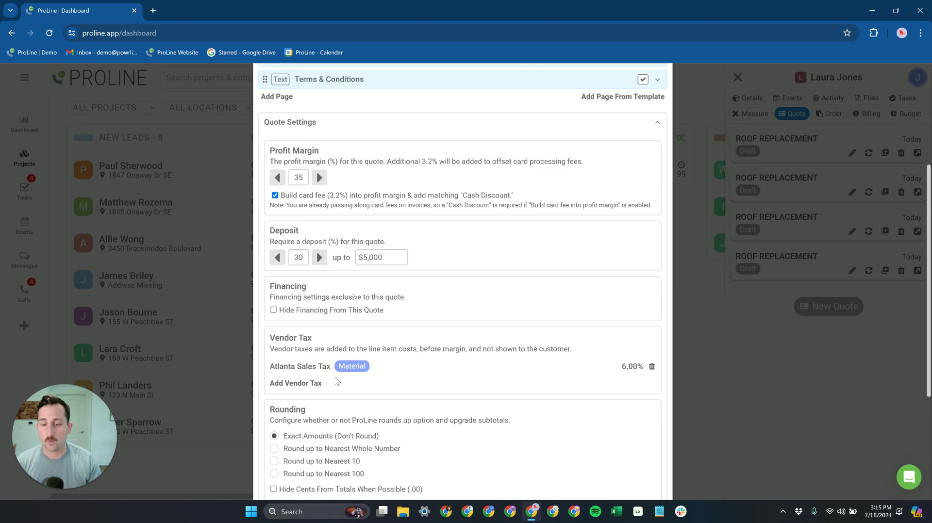
scroll(359, 357, "up", 4)
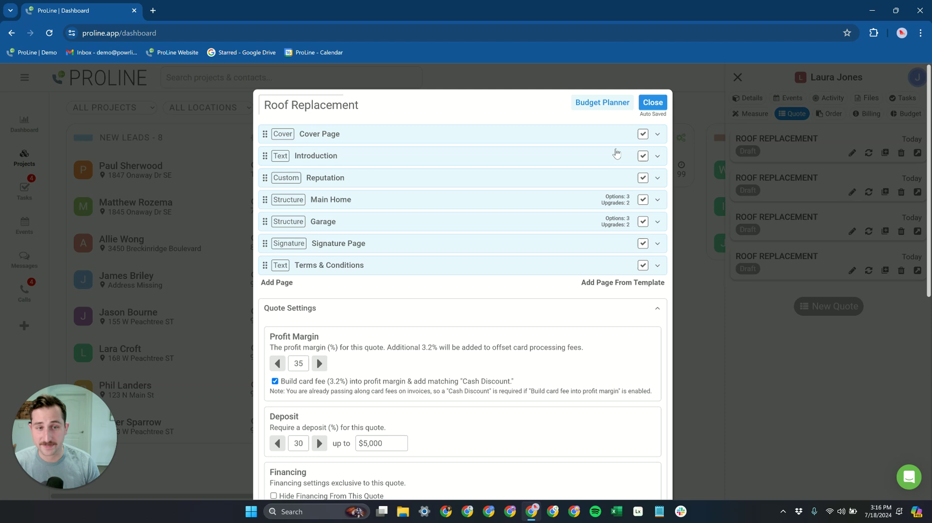
left_click(652, 103)
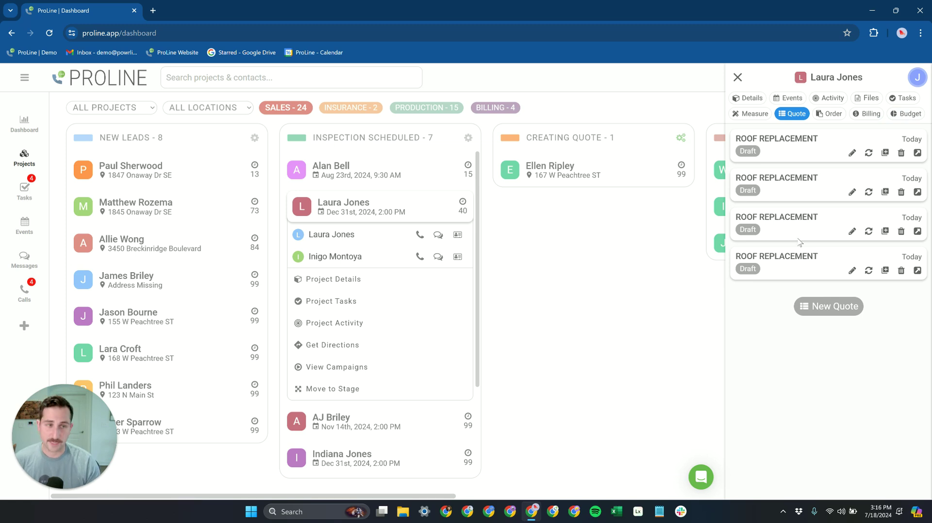
- Open the document preview of the second Roof Replacement quote in the project's list and look through its pages
left_click(919, 154)
left_click(912, 79)
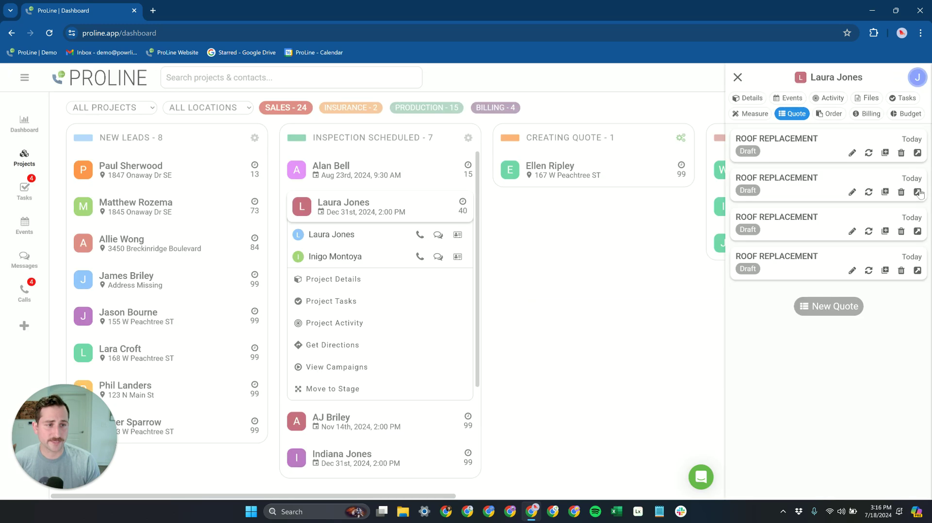
left_click(917, 193)
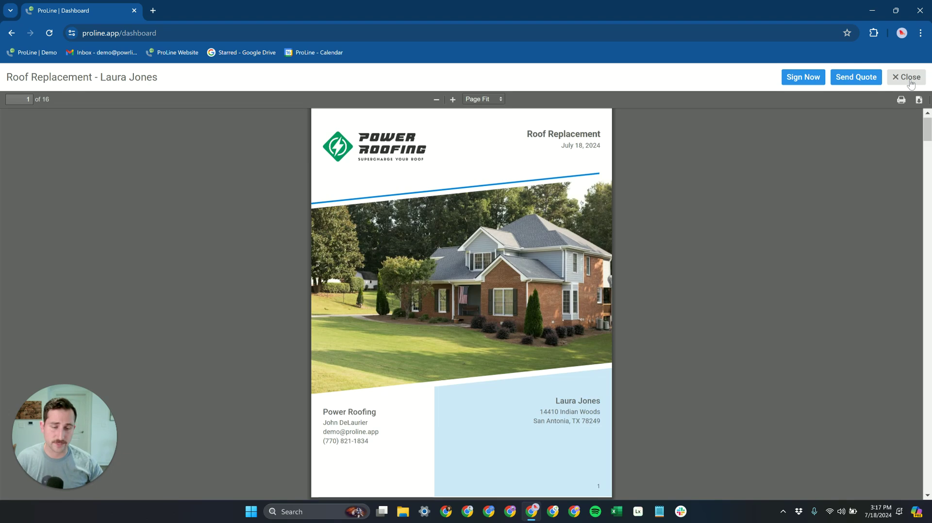
scroll(927, 127, "down", 10)
scroll(927, 122, "up", 10)
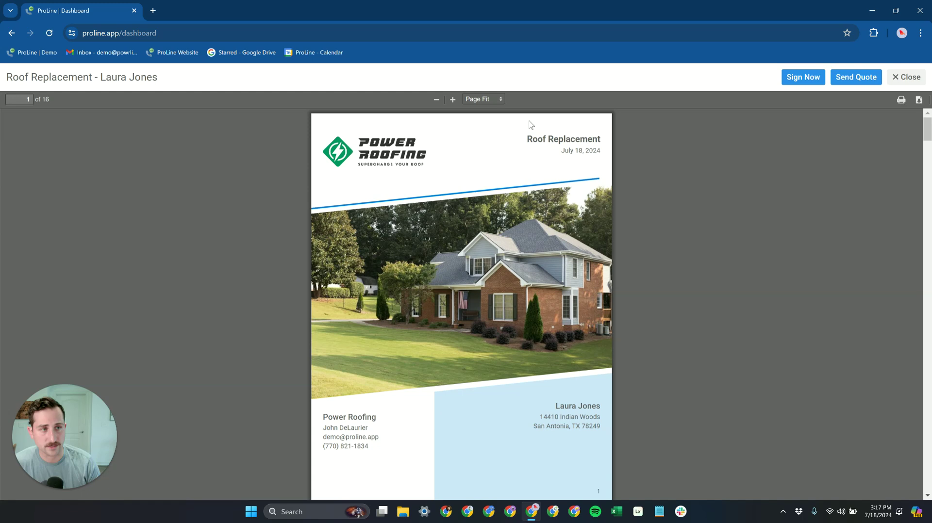
- Start sending the quote and review the full text message and the full email that go to the customer
left_click(850, 80)
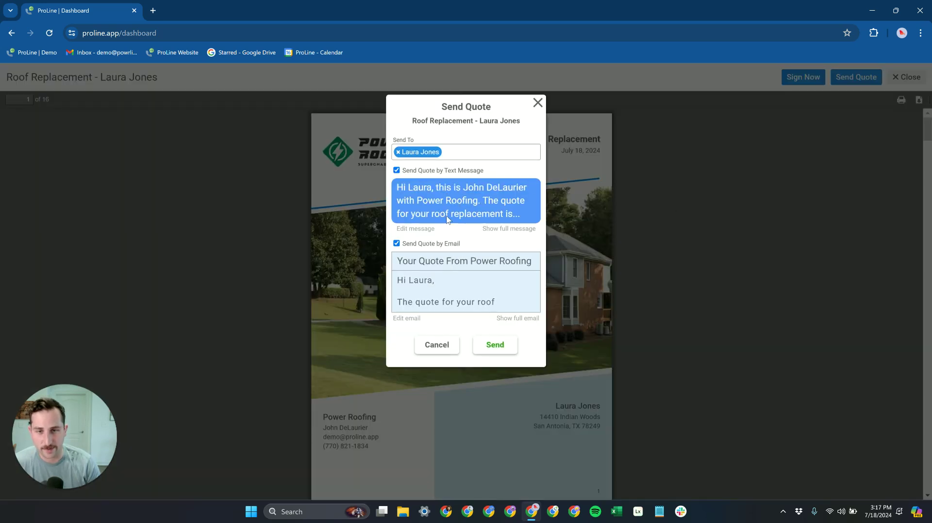
left_click(495, 229)
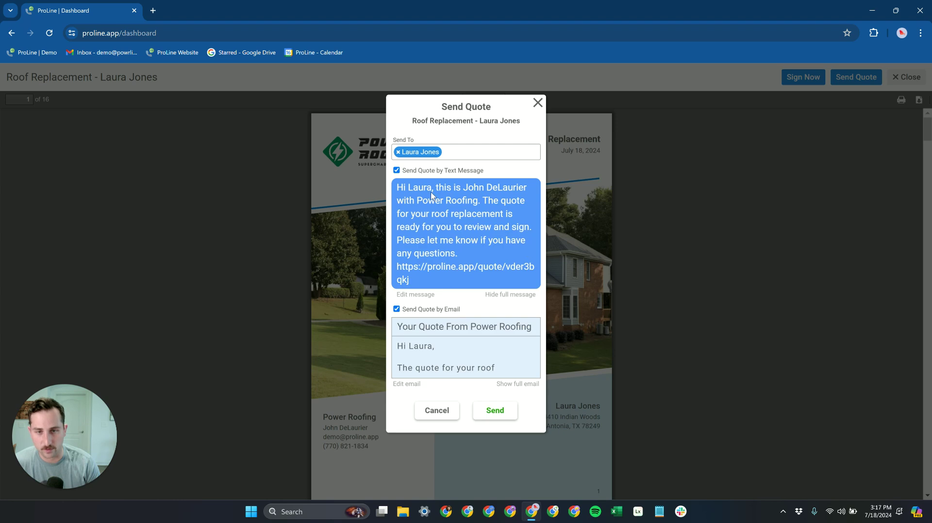
left_click(507, 384)
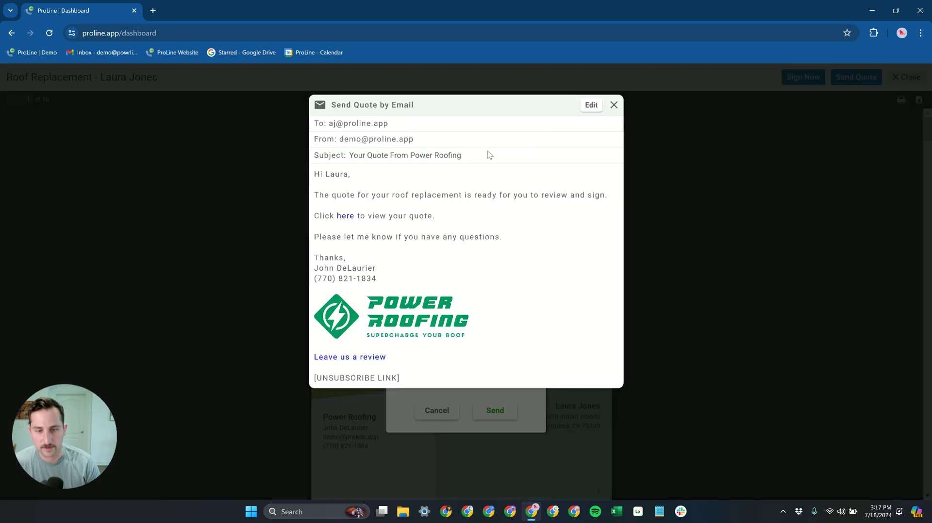
left_click(614, 105)
- Open the quote's text message and email for editing and close both editors without changes
left_click(415, 295)
left_click(447, 253)
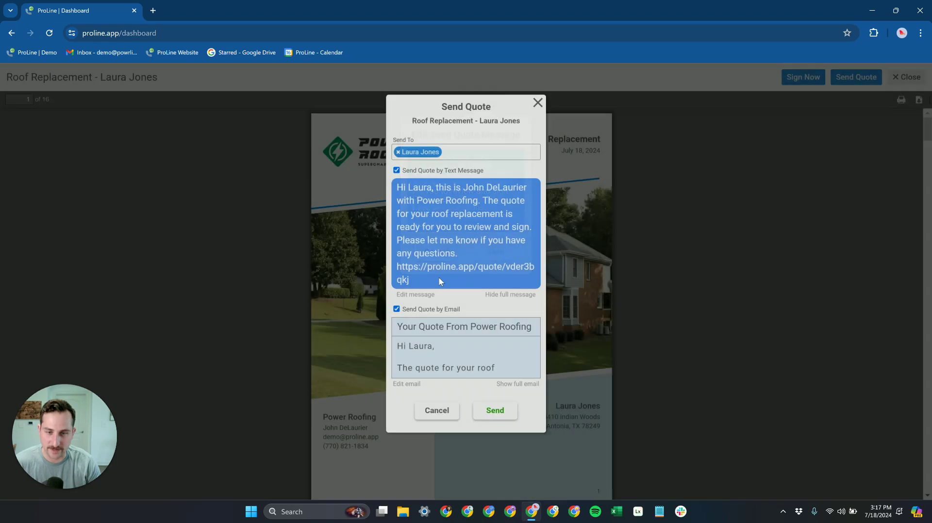
left_click(408, 384)
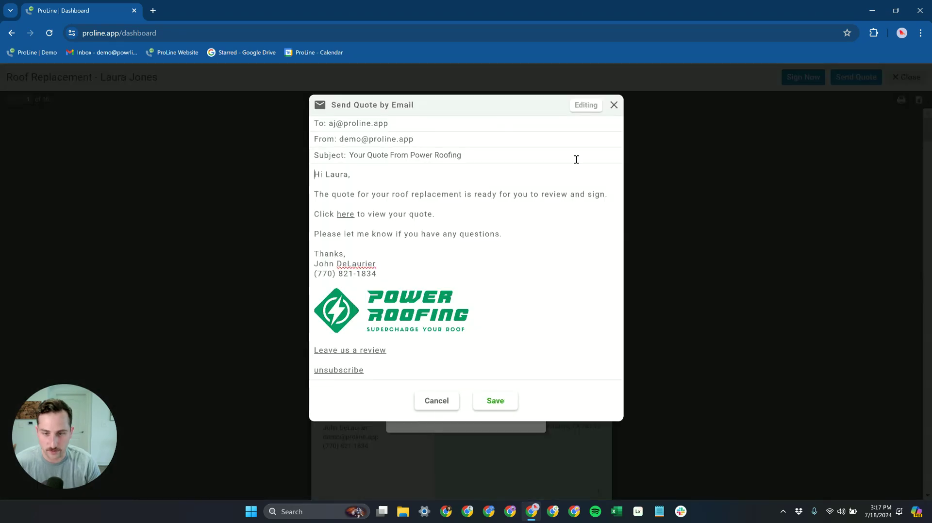
left_click(614, 105)
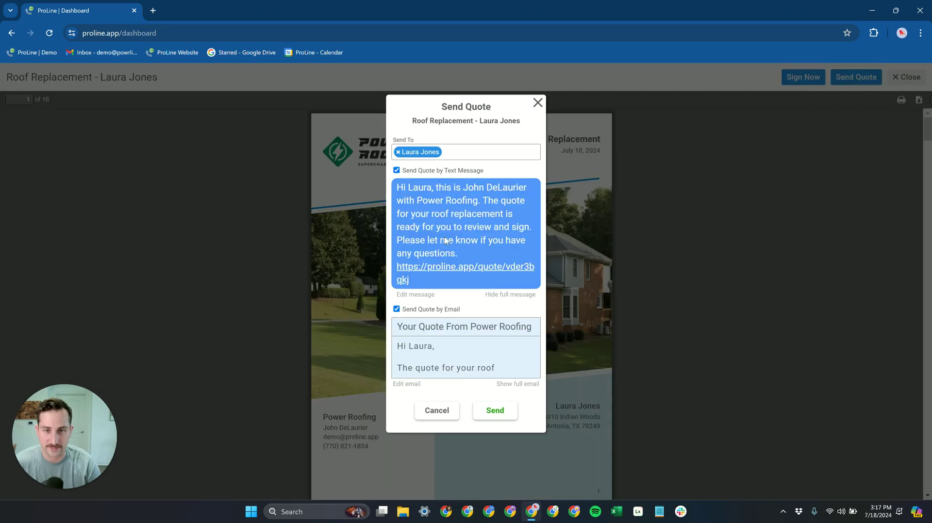
- Turn text message and email delivery of the quote off and back on
left_click(397, 310)
left_click(397, 309)
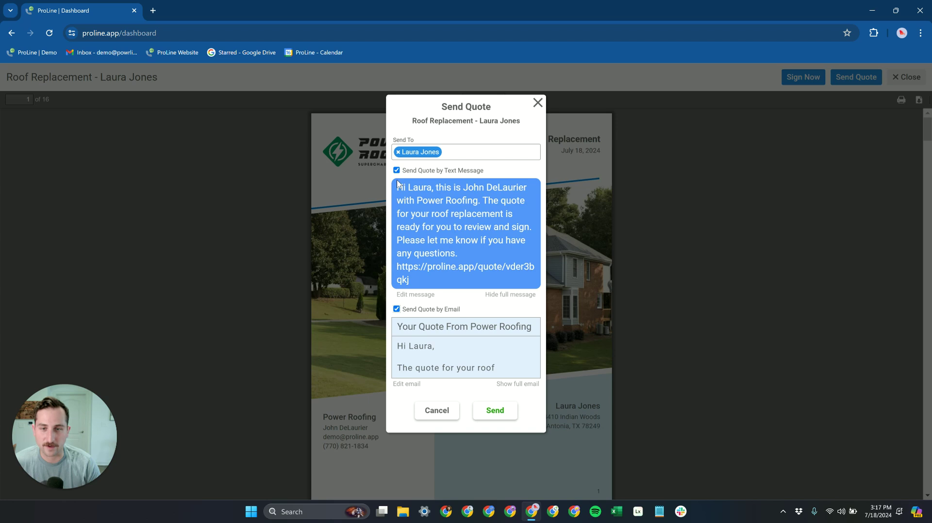
left_click(397, 170)
left_click(397, 180)
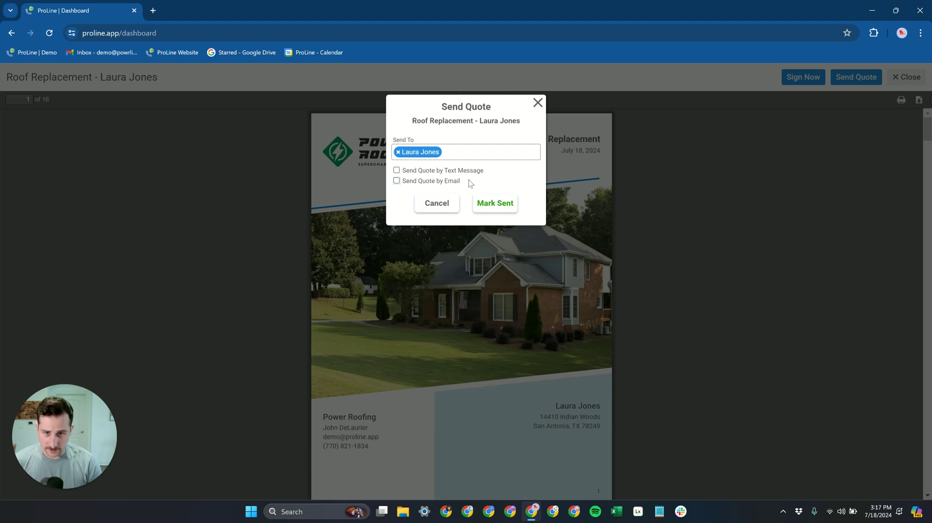
left_click(397, 181)
left_click(397, 170)
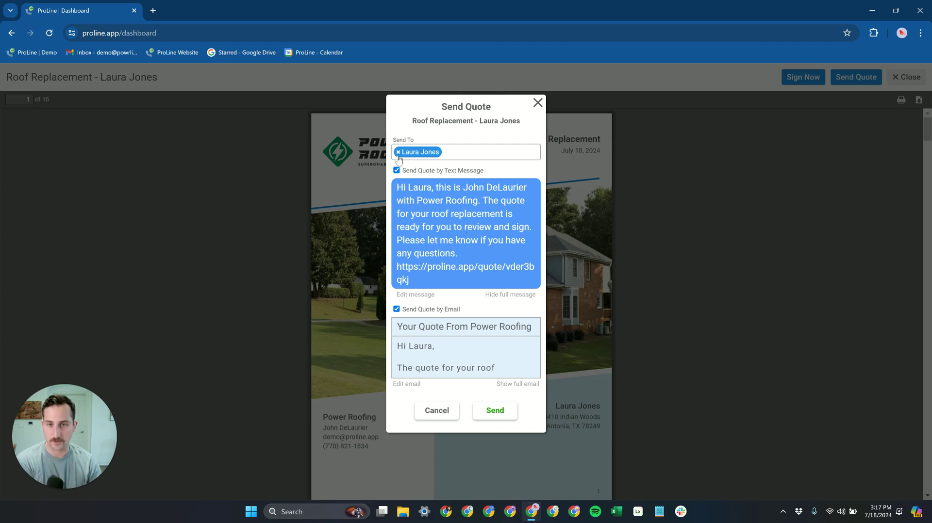
- Send the quote to the customer by text message and email, select its shareable link, and close the confirmation
left_click(495, 412)
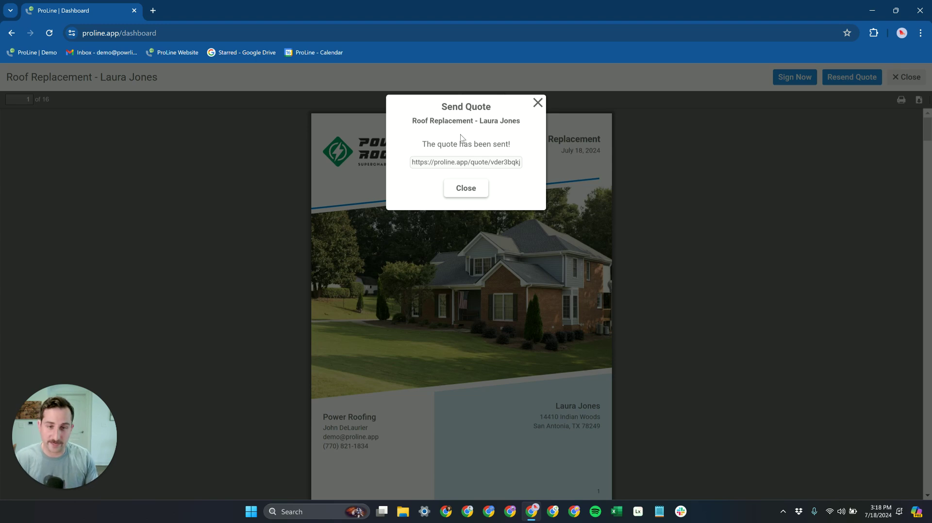
left_click(465, 163)
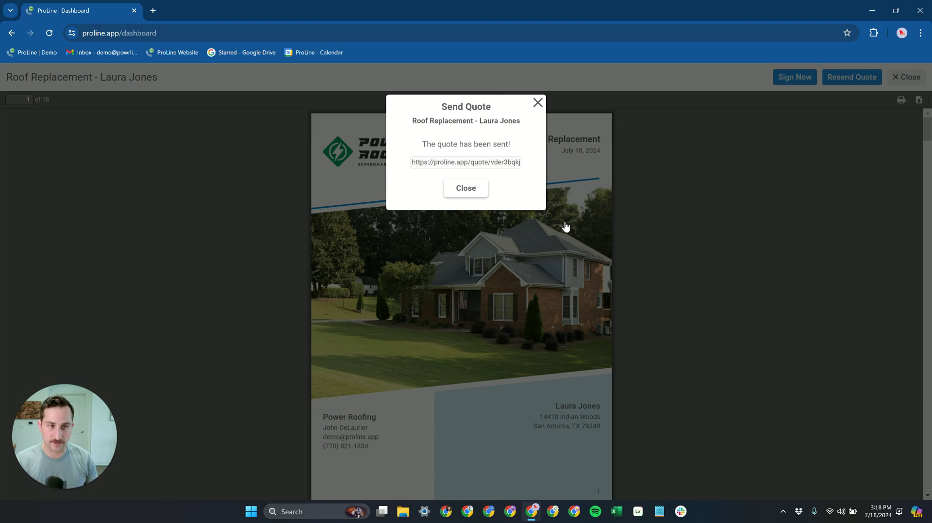
left_click(537, 102)
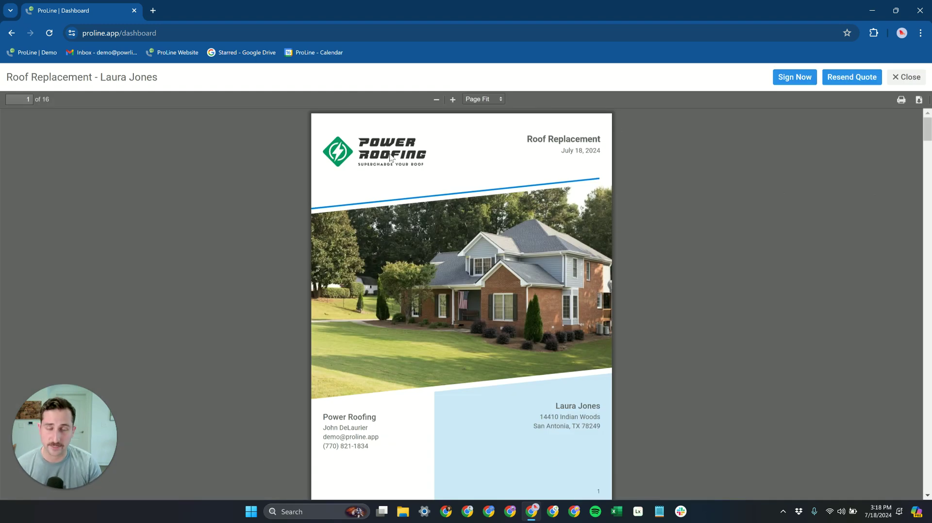
- Open the quote's on-the-spot signing form and choose the Better Option for Main Home
left_click(794, 77)
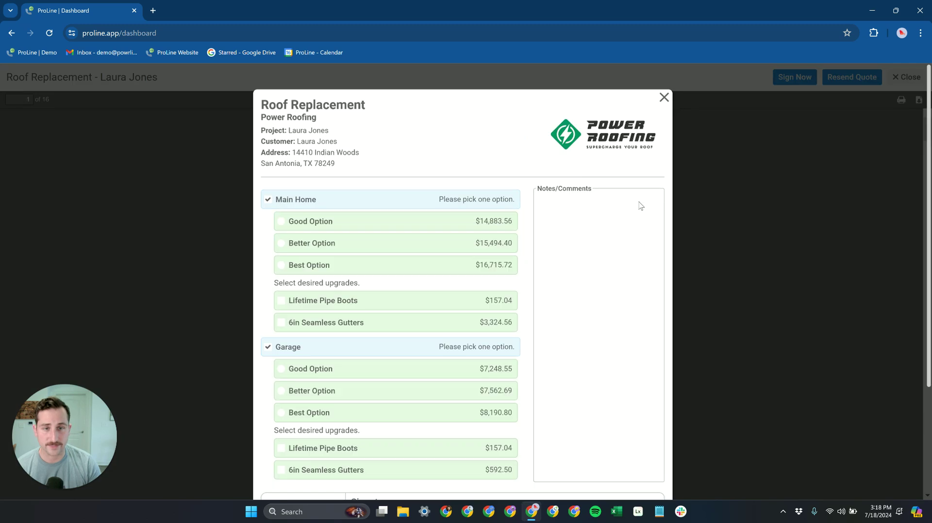
scroll(322, 228, "down", 2)
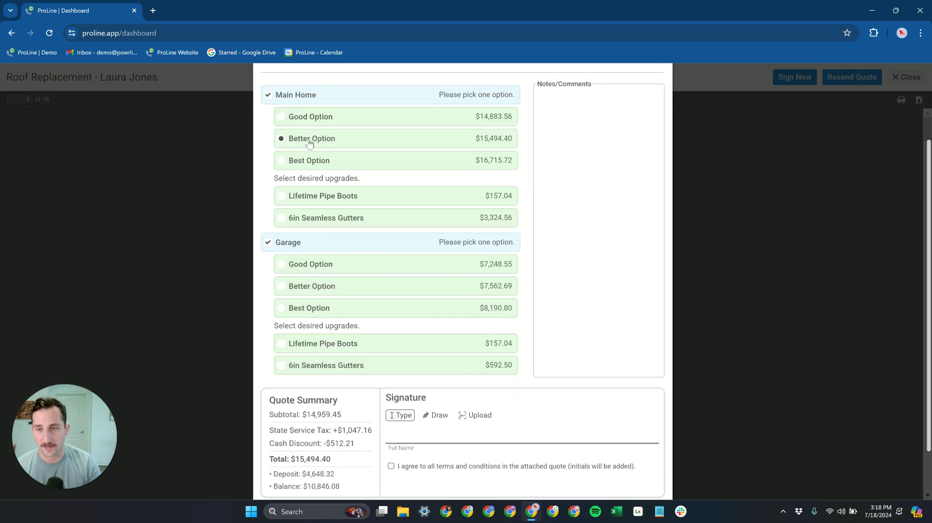